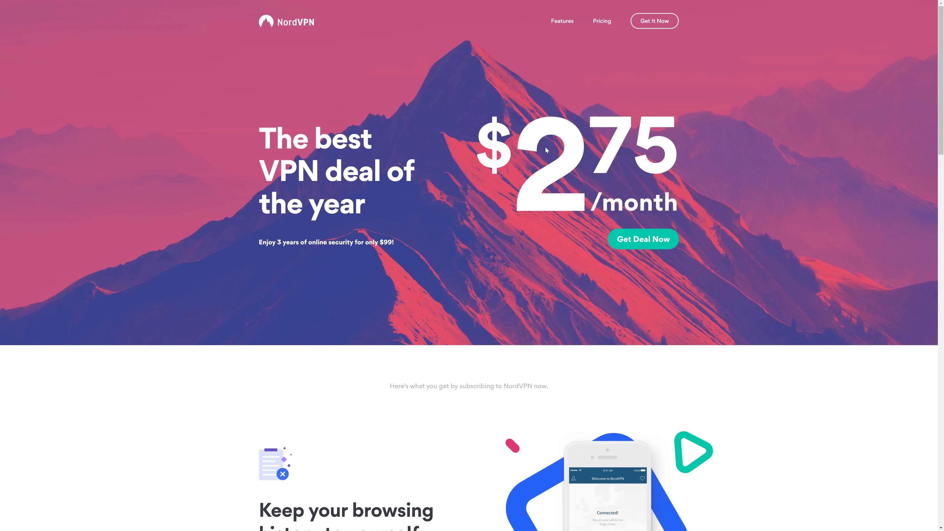
- Open the checkout for NordVPN's 3-year deal at $2.75/month
{"action": "scroll", "coordinate": [743, 171], "scroll_direction": "down", "scroll_amount": 5}
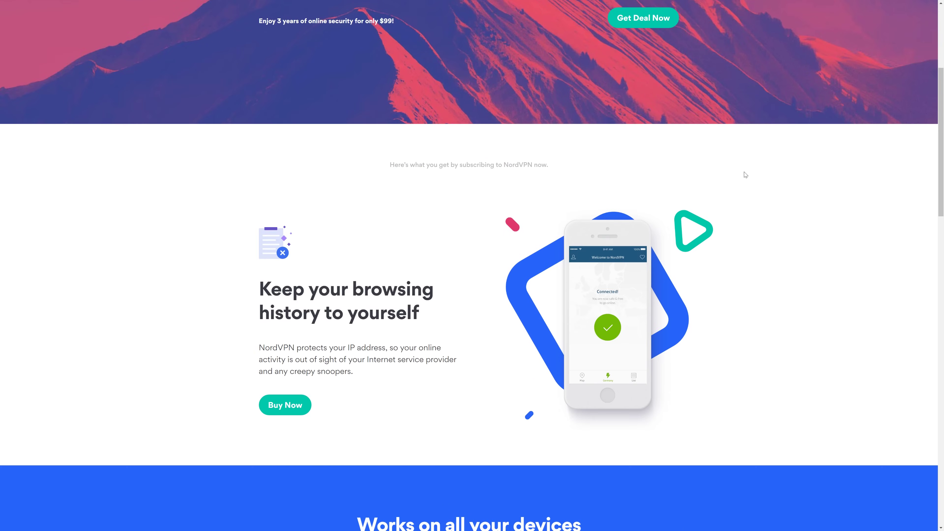
{"action": "scroll", "coordinate": [743, 172], "scroll_direction": "down", "scroll_amount": 2}
{"action": "scroll", "coordinate": [744, 173], "scroll_direction": "up", "scroll_amount": 7}
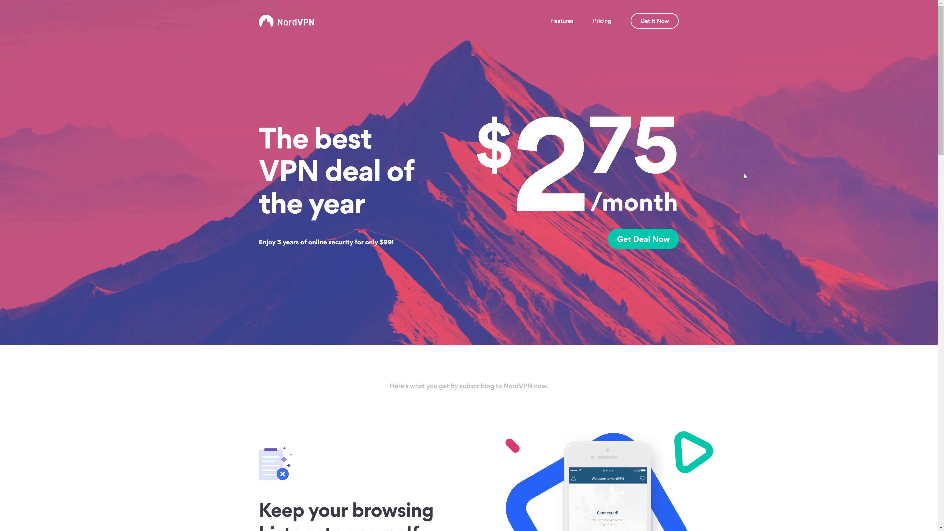
{"action": "left_click", "coordinate": [638, 240]}
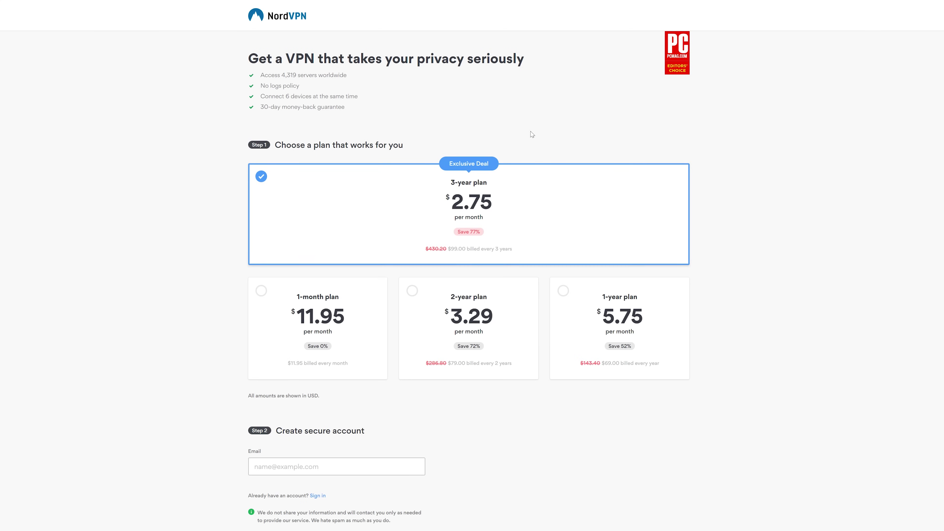
- Review the checkout's plan features, account and payment sections, then return to the top
{"action": "left_click_drag", "start_coordinate": [268, 75], "coordinate": [411, 116]}
{"action": "scroll", "coordinate": [482, 127], "scroll_direction": "down", "scroll_amount": 2}
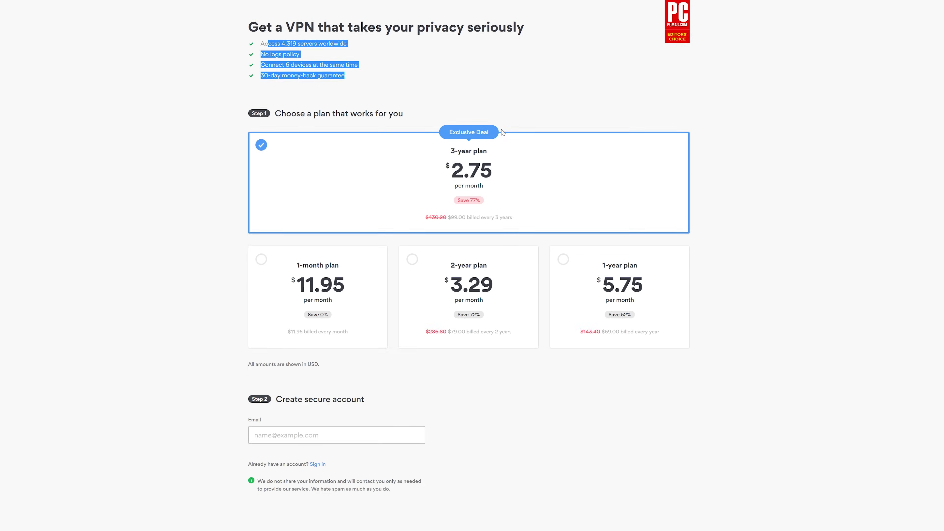
{"action": "left_click", "coordinate": [794, 164]}
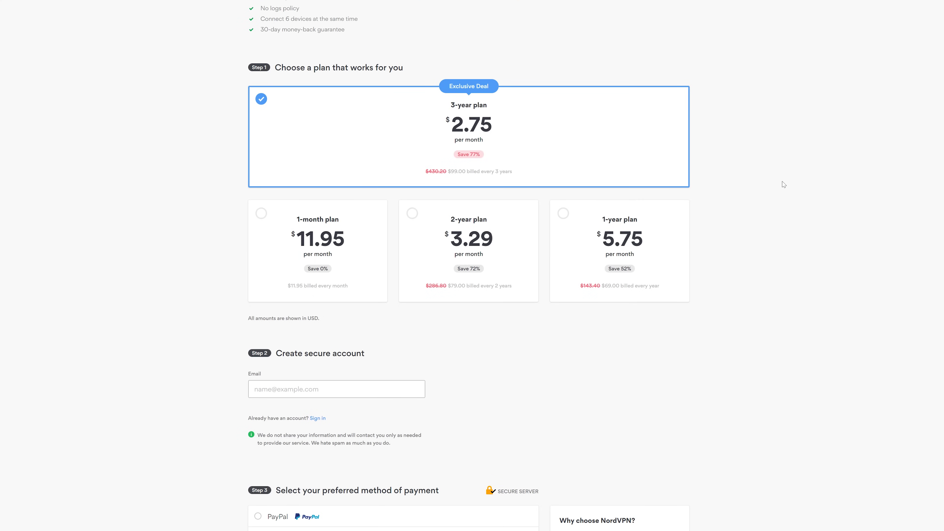
{"action": "scroll", "coordinate": [784, 185], "scroll_direction": "down", "scroll_amount": 2}
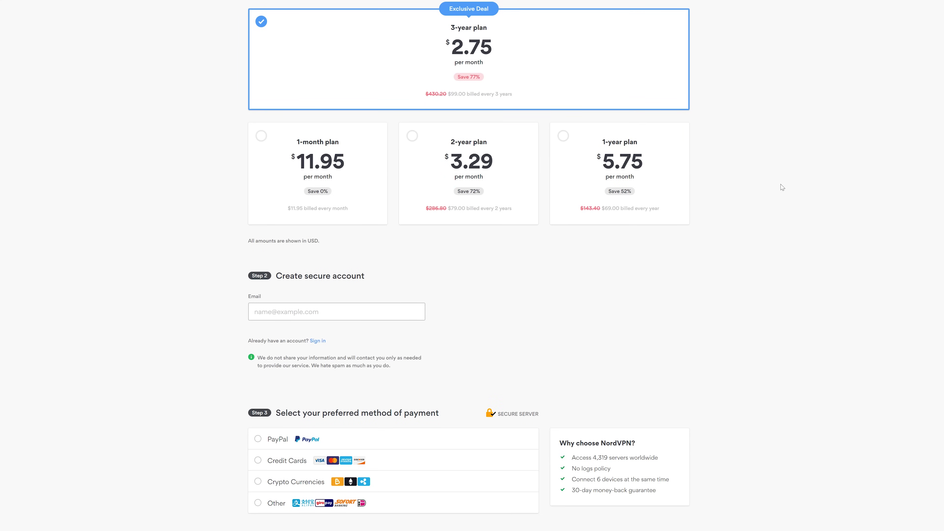
{"action": "scroll", "coordinate": [782, 188], "scroll_direction": "up", "scroll_amount": 4}
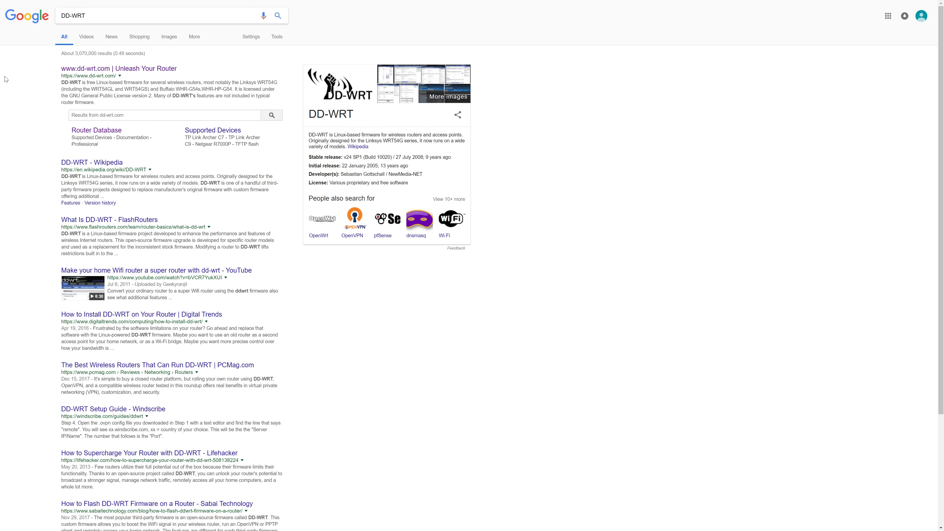
- Go to dd-wrt.com and search the Router Database for WRT3200ACM
{"action": "left_click", "coordinate": [117, 69]}
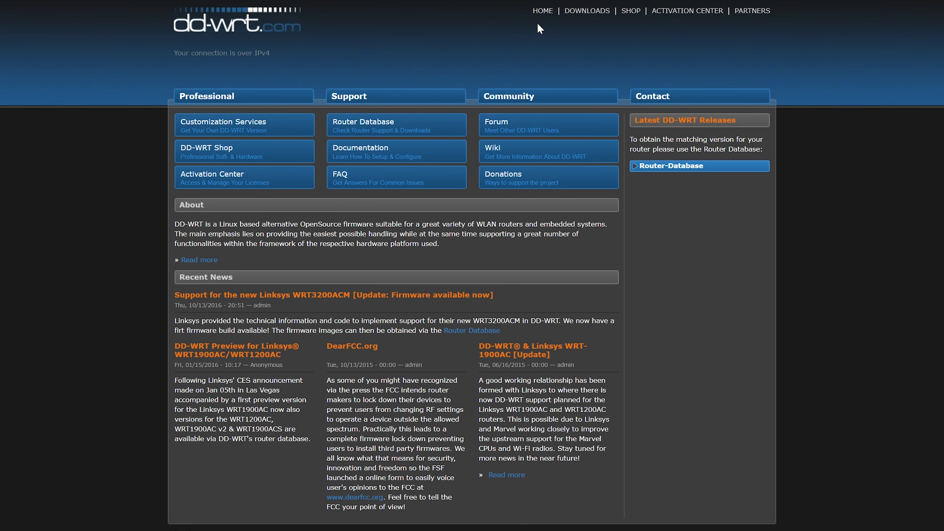
{"action": "left_click", "coordinate": [591, 14]}
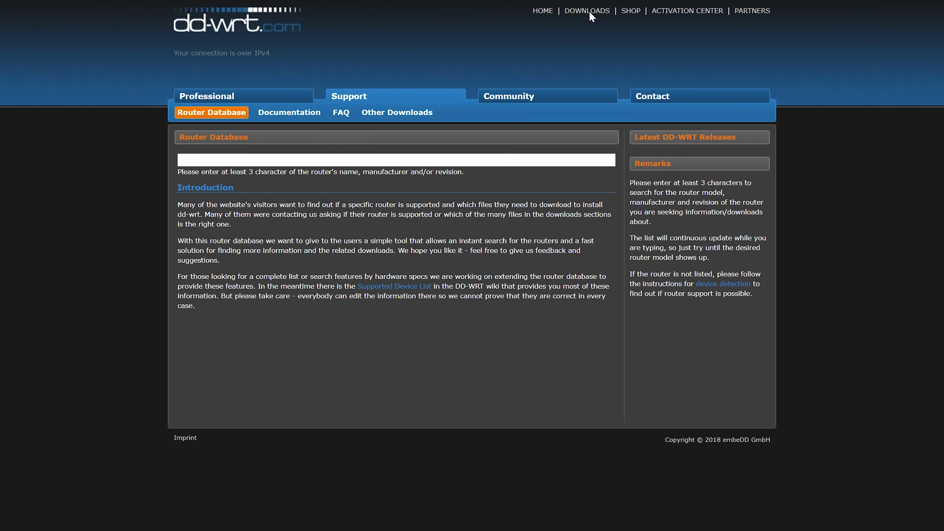
{"action": "right_click", "coordinate": [186, 161]}
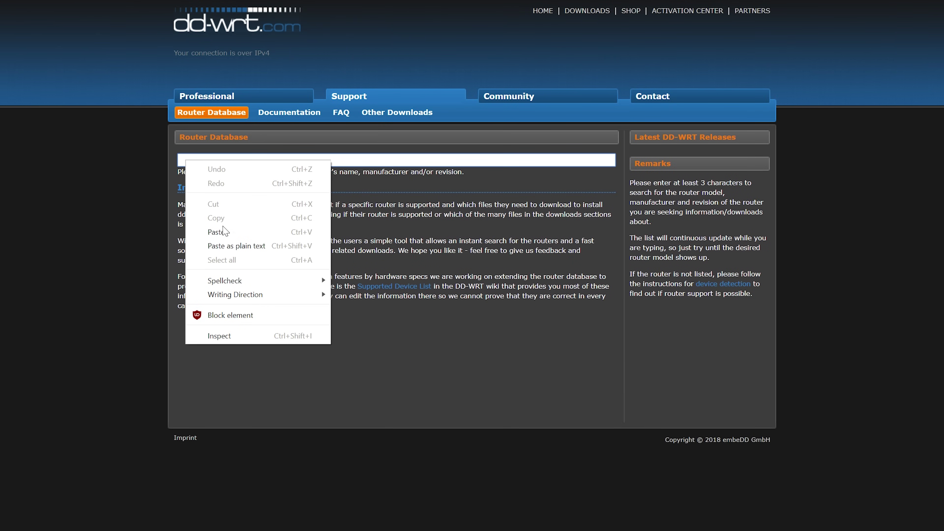
{"action": "left_click", "coordinate": [223, 232]}
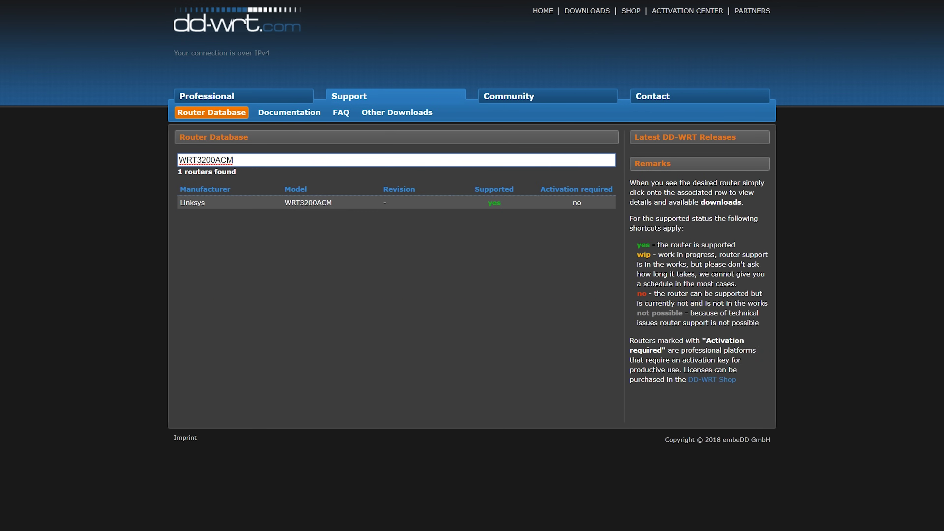
- Download the Linksys WRT3200ACM factory-to-ddwrt.bin installation image
{"action": "left_click", "coordinate": [307, 203]}
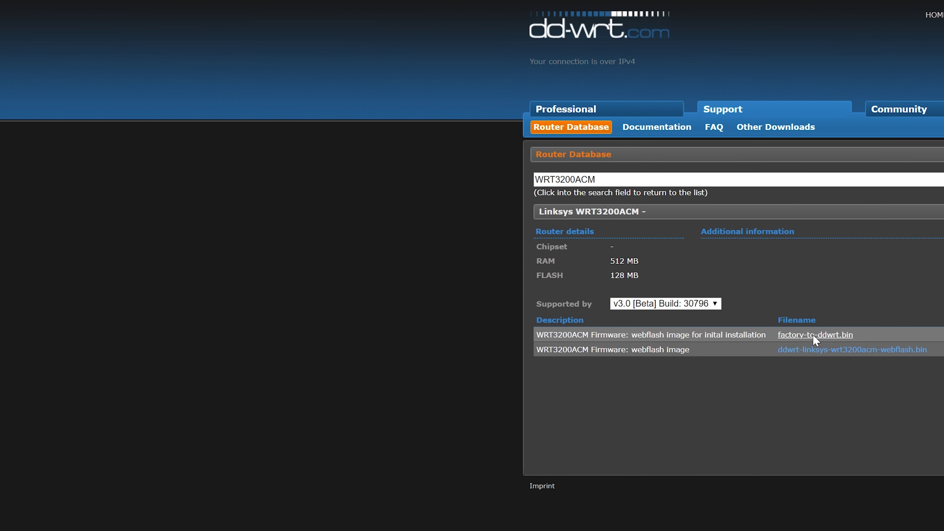
{"action": "left_click", "coordinate": [814, 335]}
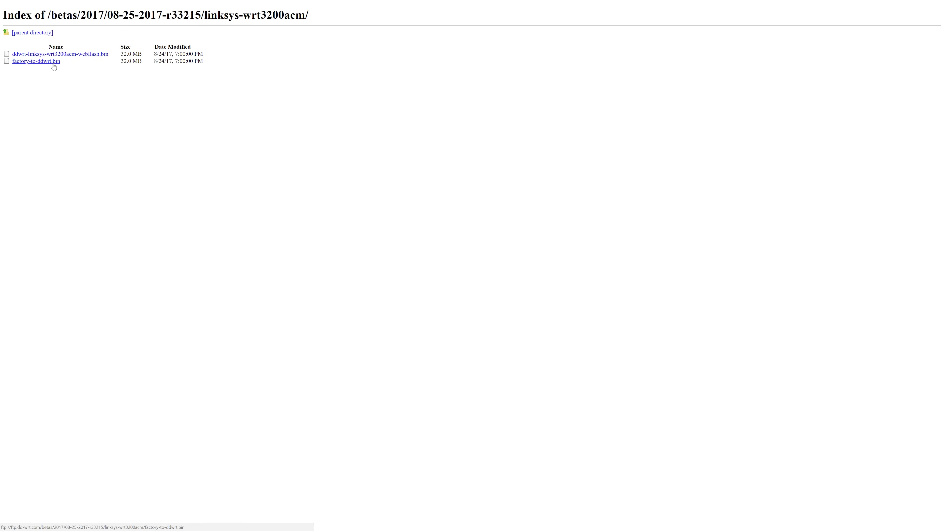
{"action": "left_click", "coordinate": [53, 66]}
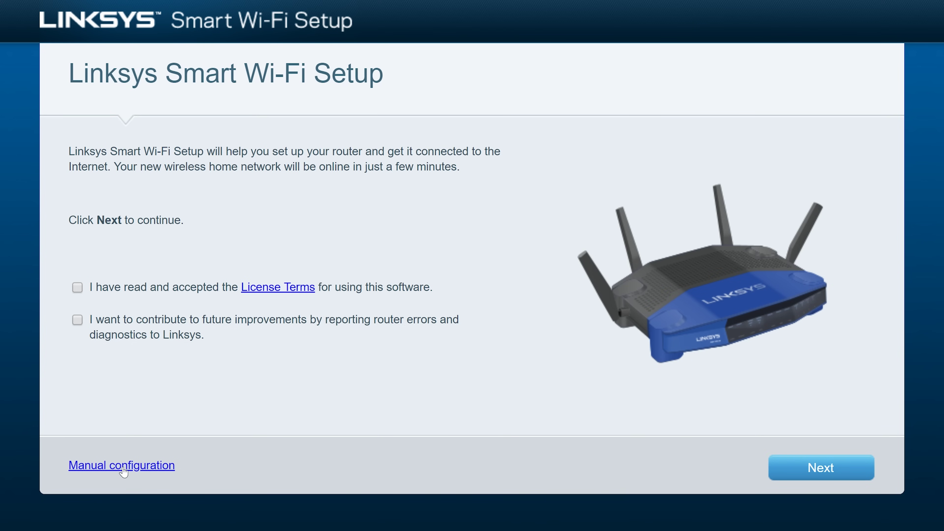
- Flash factory-to-ddwrt.bin through Linksys manual configuration, accepting the file name warning
{"action": "left_click", "coordinate": [77, 288]}
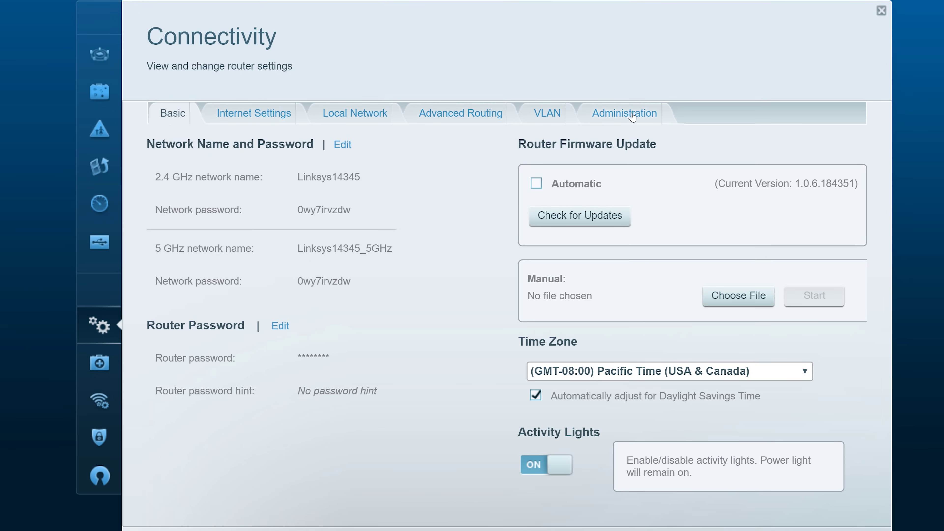
{"action": "left_click", "coordinate": [728, 300]}
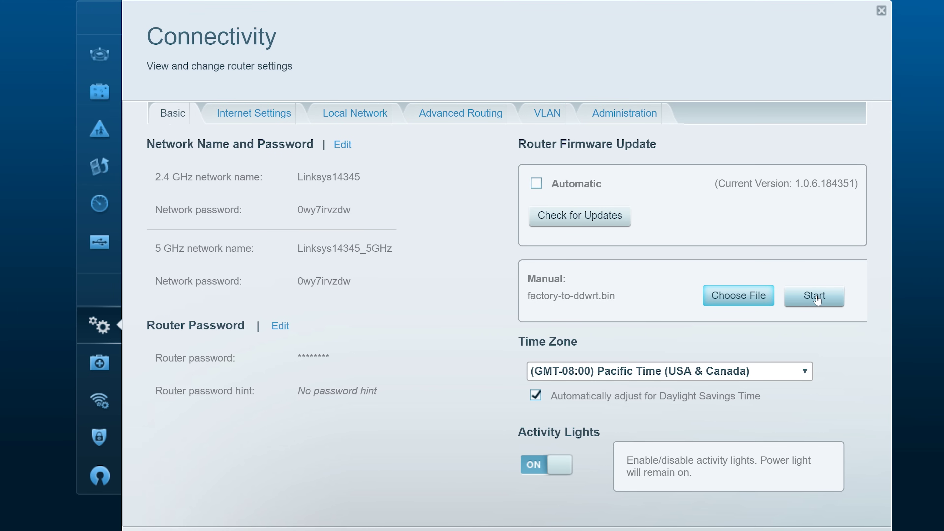
{"action": "left_click", "coordinate": [816, 299]}
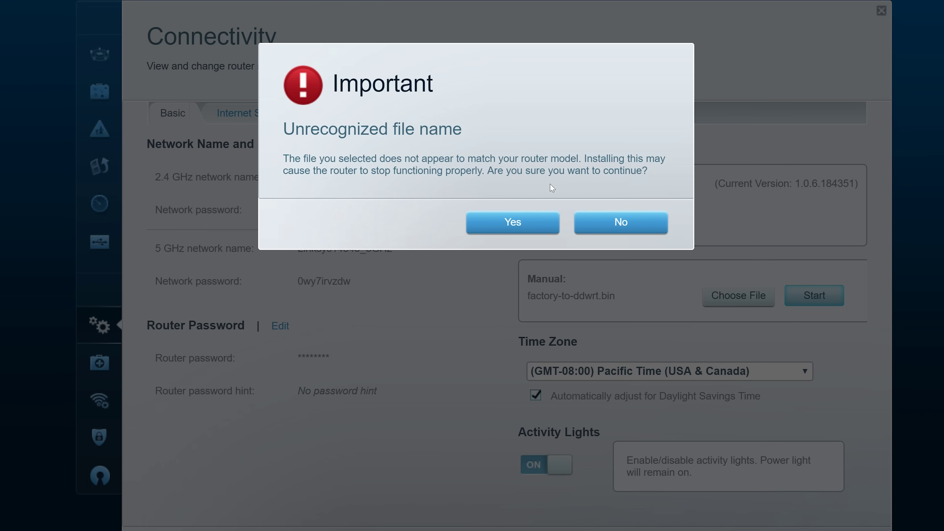
{"action": "left_click", "coordinate": [515, 223]}
{"action": "left_click", "coordinate": [520, 255]}
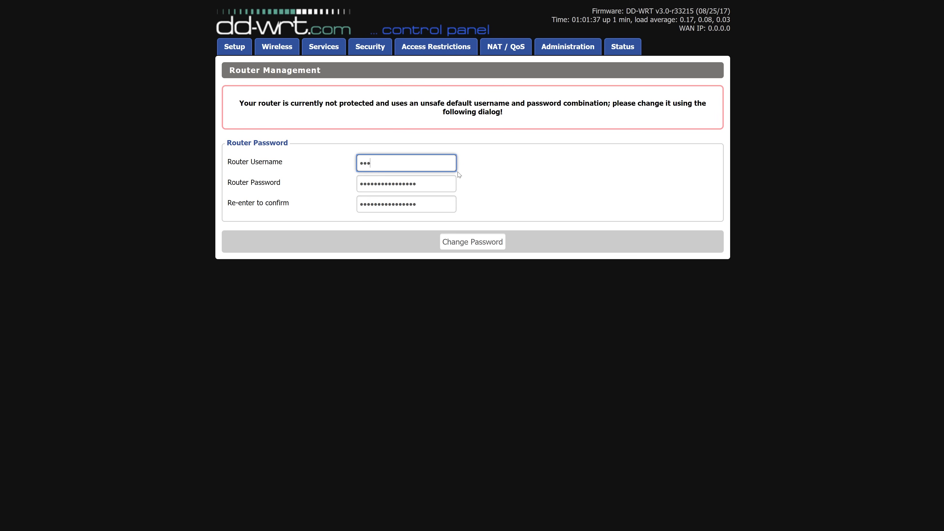
- Set and save the router's login username and password
{"action": "type", "text": "min"}
{"action": "key", "text": "Tab"}
{"action": "type", "text": "••••••••••"}
{"action": "key", "text": "Tab"}
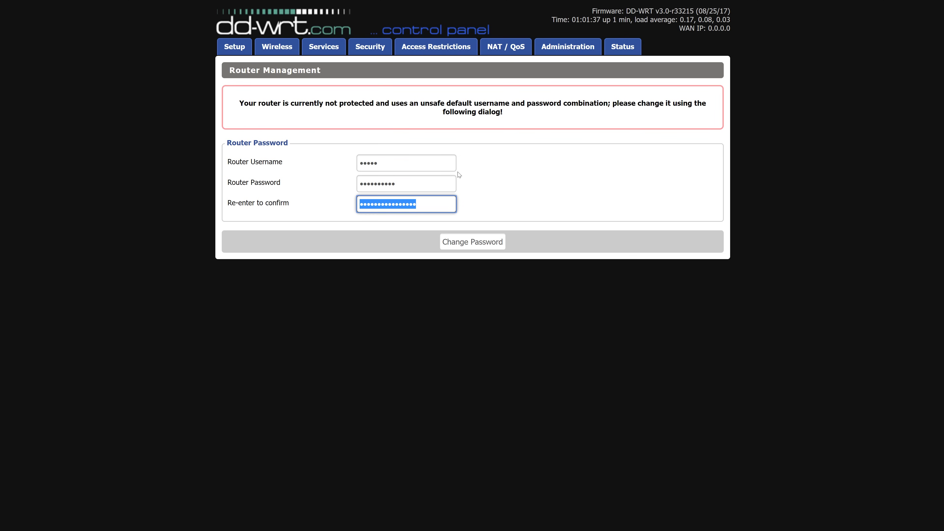
{"action": "type", "text": "••••••••••"}
{"action": "left_click", "coordinate": [473, 242]}
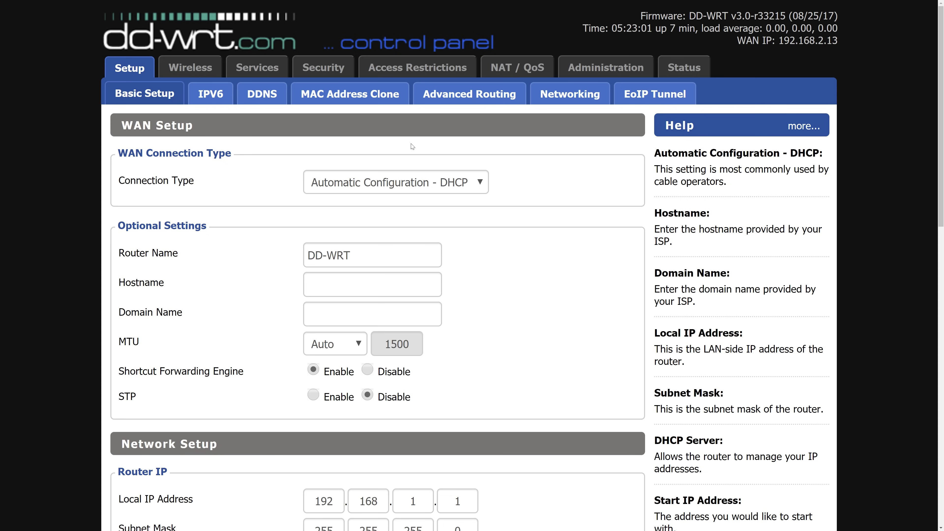
- On Basic Setup, enter Static DNS 1 as 103.86.96.100
{"action": "left_click", "coordinate": [178, 73]}
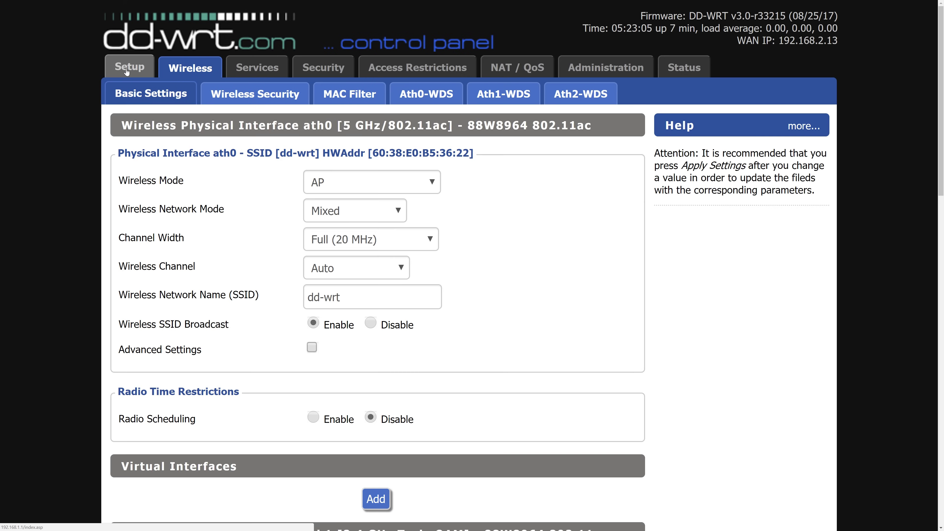
{"action": "left_click", "coordinate": [127, 70]}
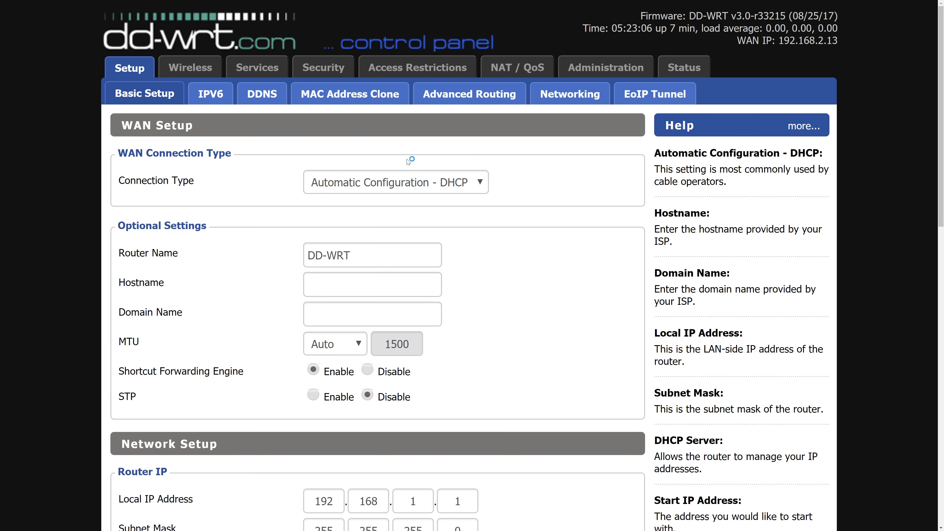
{"action": "scroll", "coordinate": [446, 186], "scroll_direction": "down", "scroll_amount": 5}
{"action": "scroll", "coordinate": [514, 272], "scroll_direction": "down", "scroll_amount": 4}
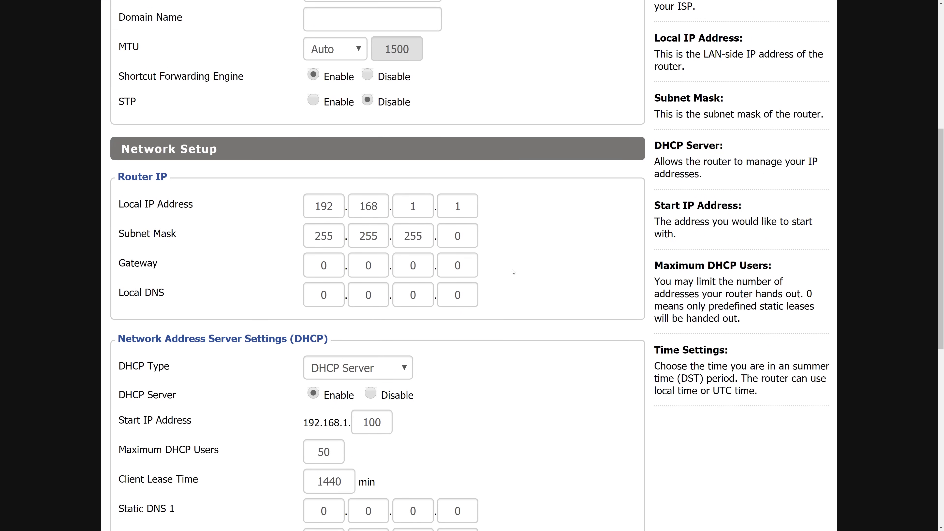
{"action": "scroll", "coordinate": [513, 272], "scroll_direction": "down", "scroll_amount": 2}
{"action": "left_click", "coordinate": [323, 437]}
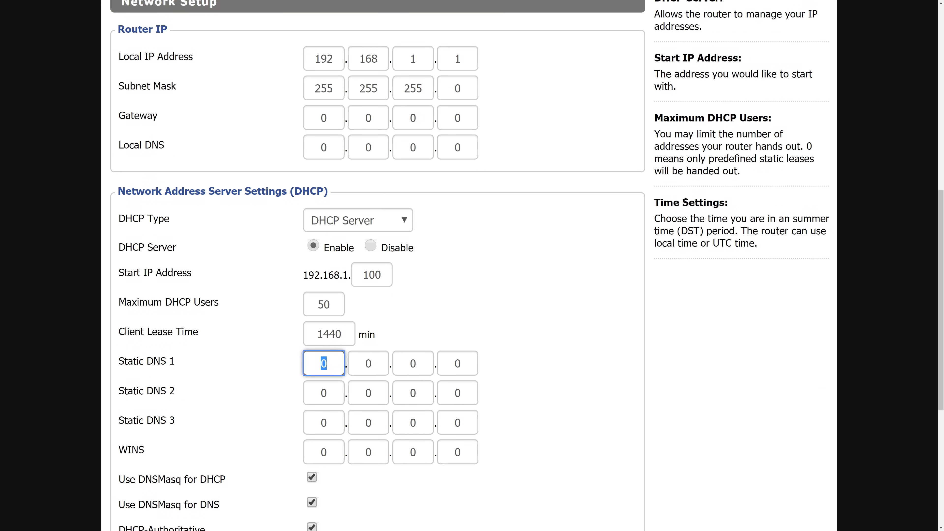
{"action": "type", "text": "103"}
{"action": "key", "text": "Tab"}
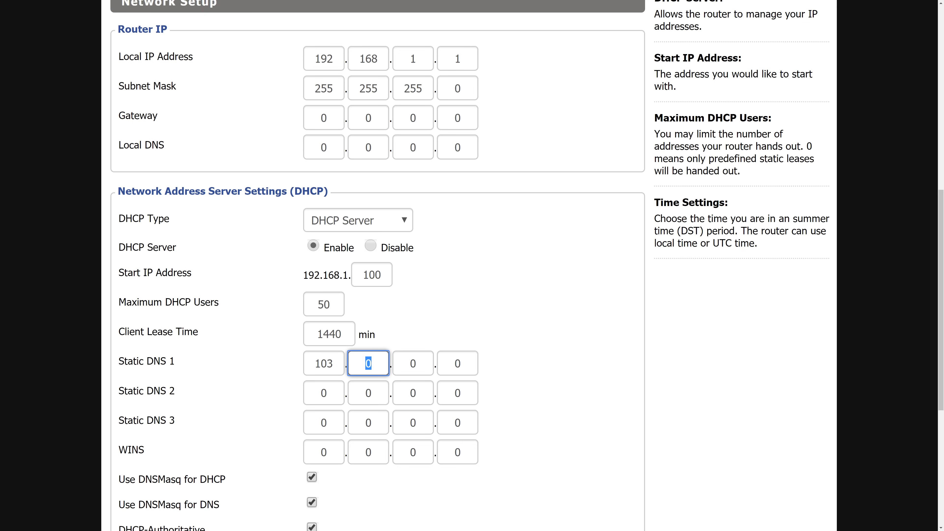
{"action": "type", "text": "86"}
{"action": "key", "text": "Tab"}
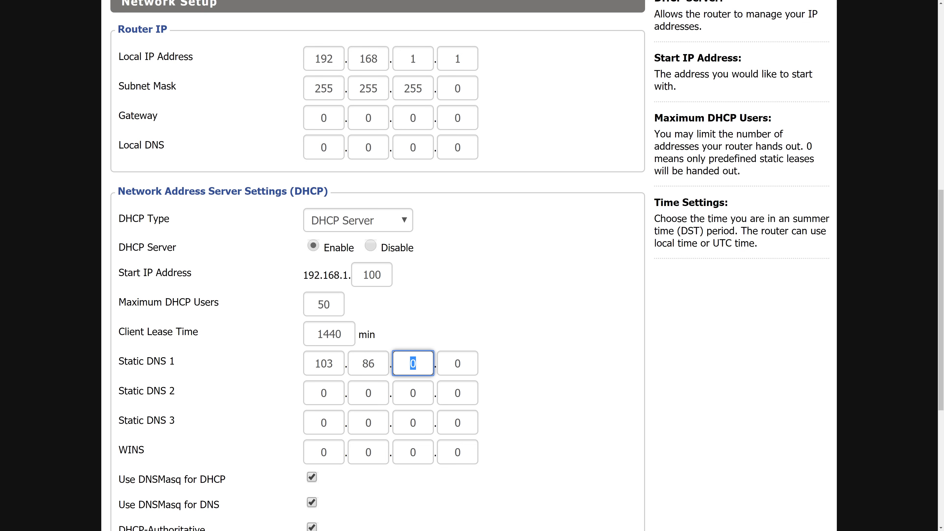
{"action": "type", "text": "96"}
{"action": "key", "text": "Tab"}
{"action": "type", "text": "100"}
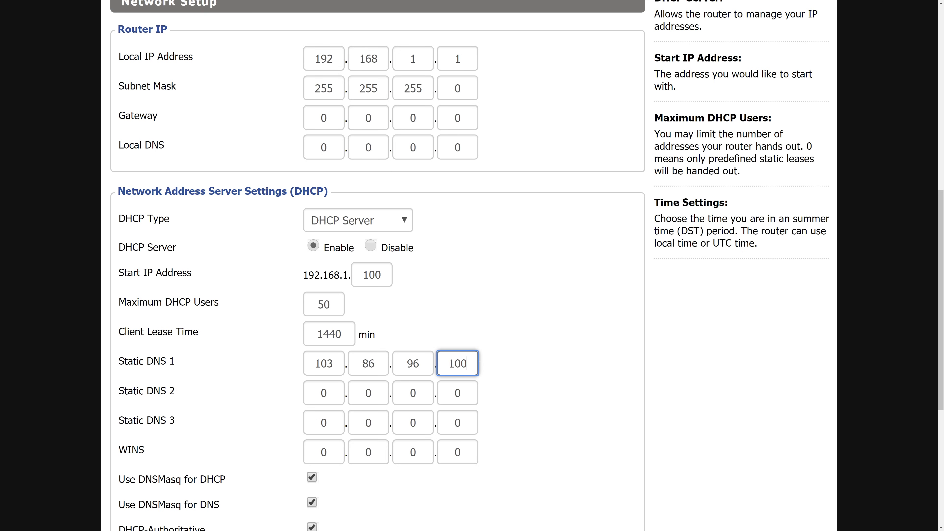
{"action": "key", "text": "Tab"}
- Enter Static DNS 2 as 103.86.99.100 and save the settings
{"action": "type", "text": "1"}
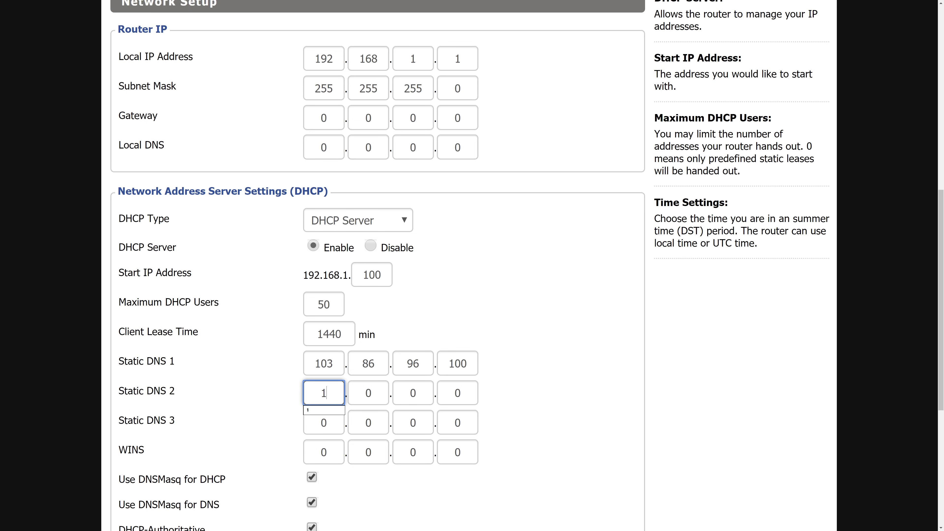
{"action": "type", "text": "03"}
{"action": "key", "text": "Tab"}
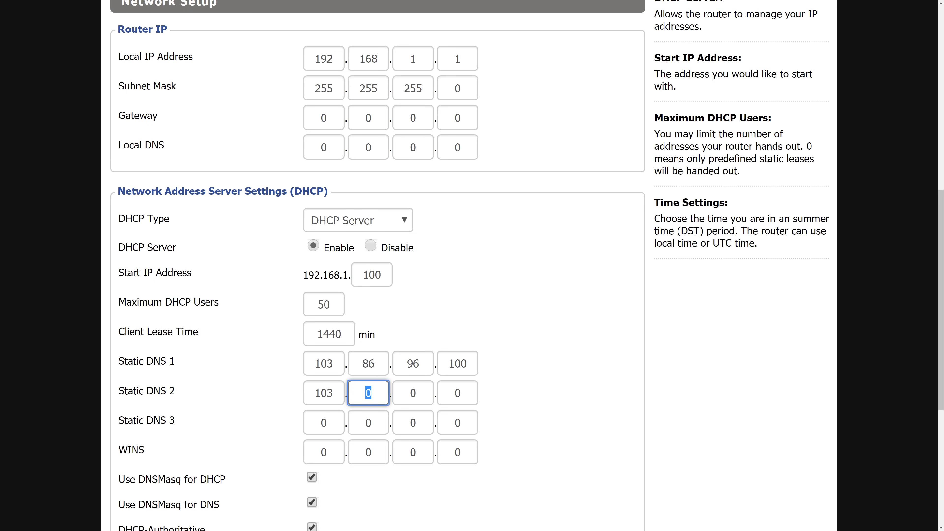
{"action": "type", "text": "86"}
{"action": "key", "text": "Tab"}
{"action": "type", "text": "99"}
{"action": "key", "text": "Tab"}
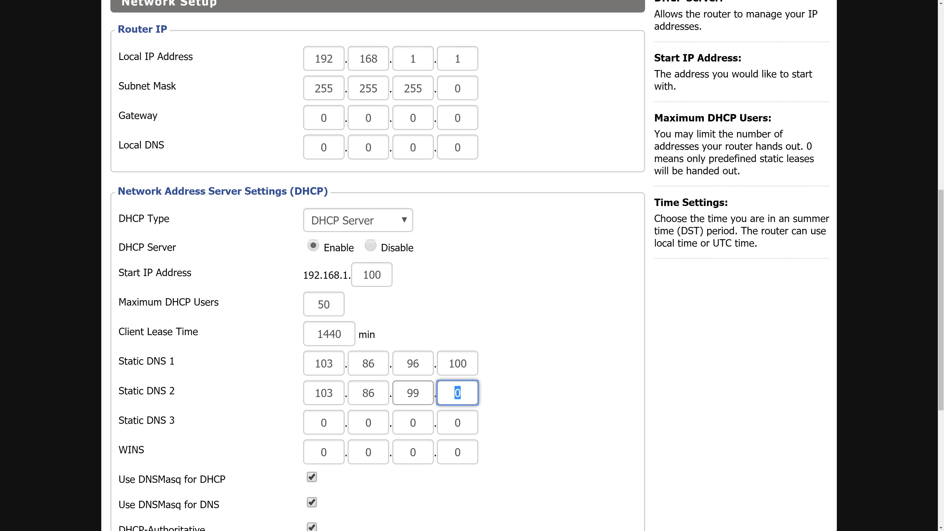
{"action": "type", "text": "100"}
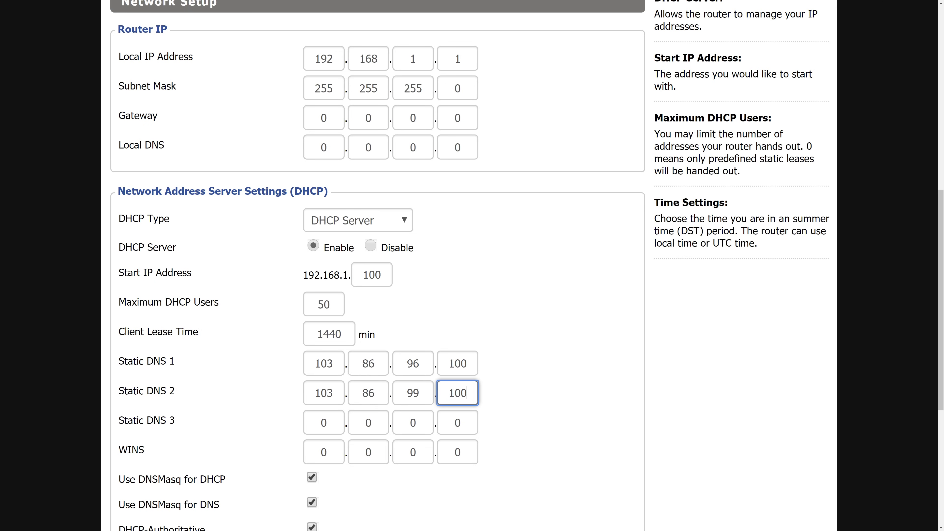
{"action": "key", "text": "Tab"}
{"action": "scroll", "coordinate": [270, 499], "scroll_direction": "down", "scroll_amount": 6}
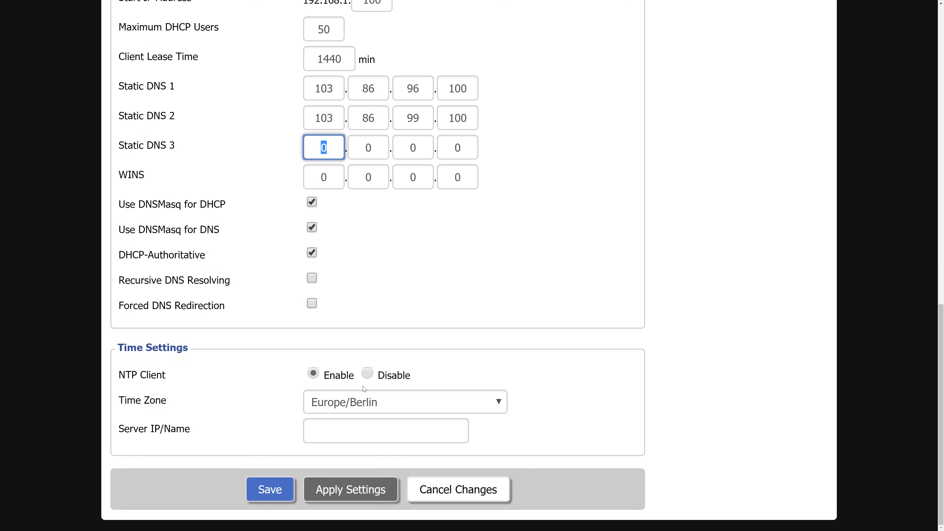
{"action": "left_click", "coordinate": [270, 498]}
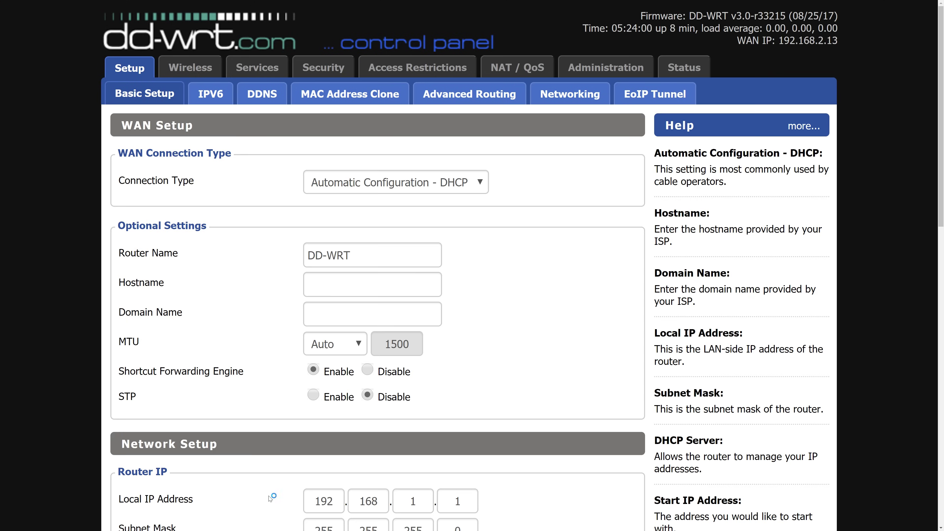
- Keep IPv6 disabled and enable Start OpenVPN Client under Services > VPN
{"action": "left_click", "coordinate": [215, 95]}
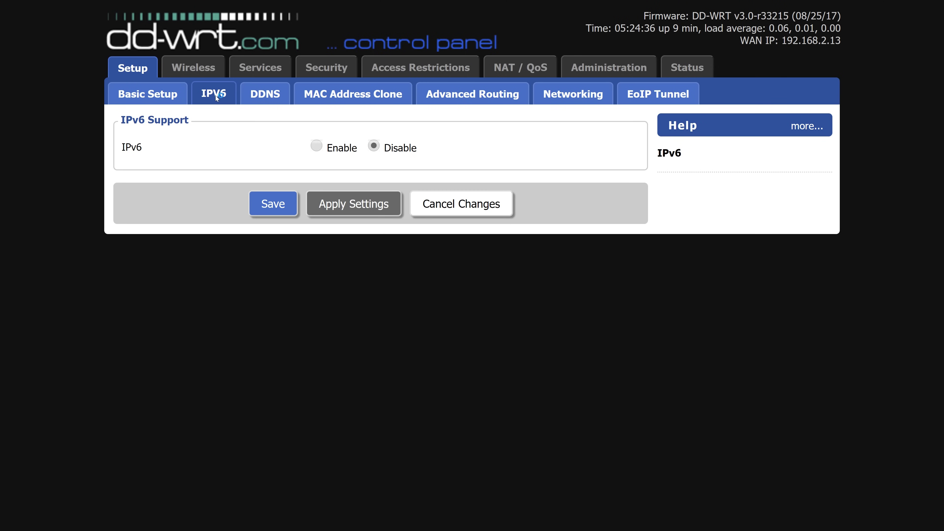
{"action": "left_click", "coordinate": [374, 146]}
{"action": "left_click", "coordinate": [259, 68]}
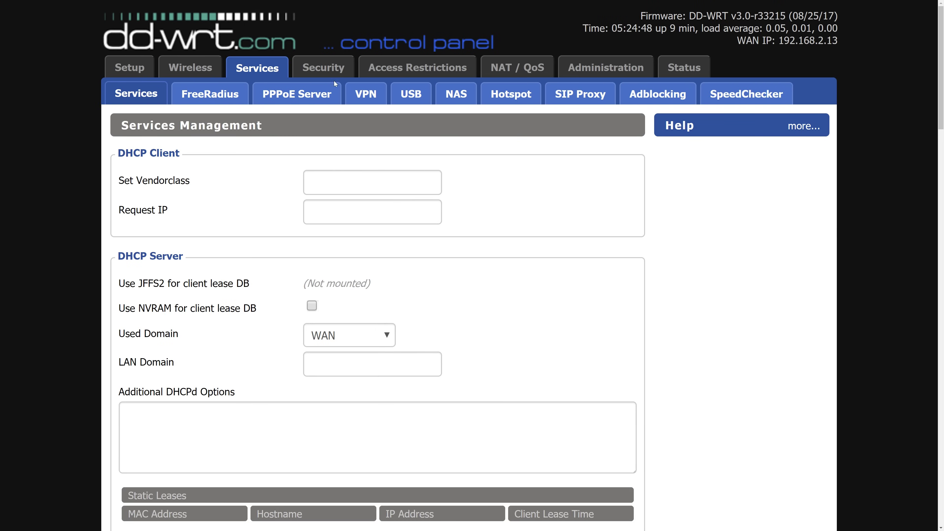
{"action": "left_click", "coordinate": [364, 94]}
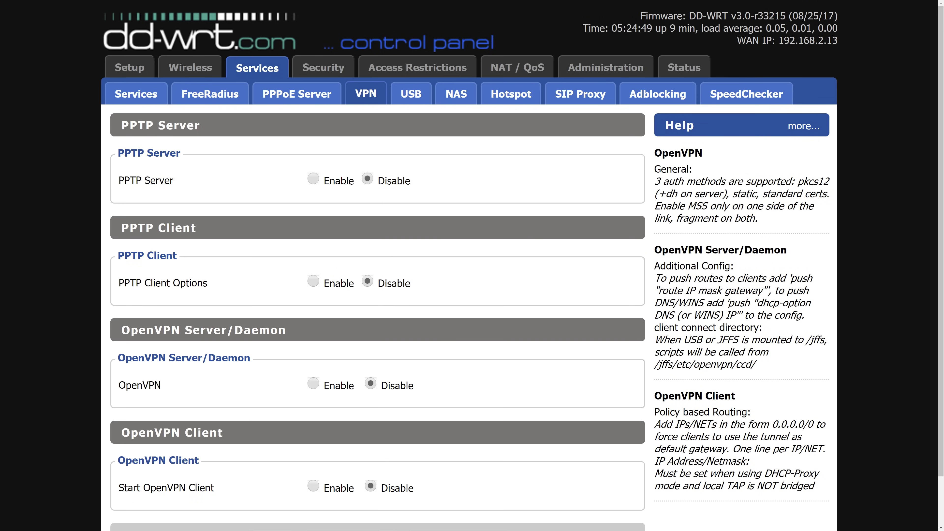
{"action": "scroll", "coordinate": [465, 369], "scroll_direction": "down", "scroll_amount": 3}
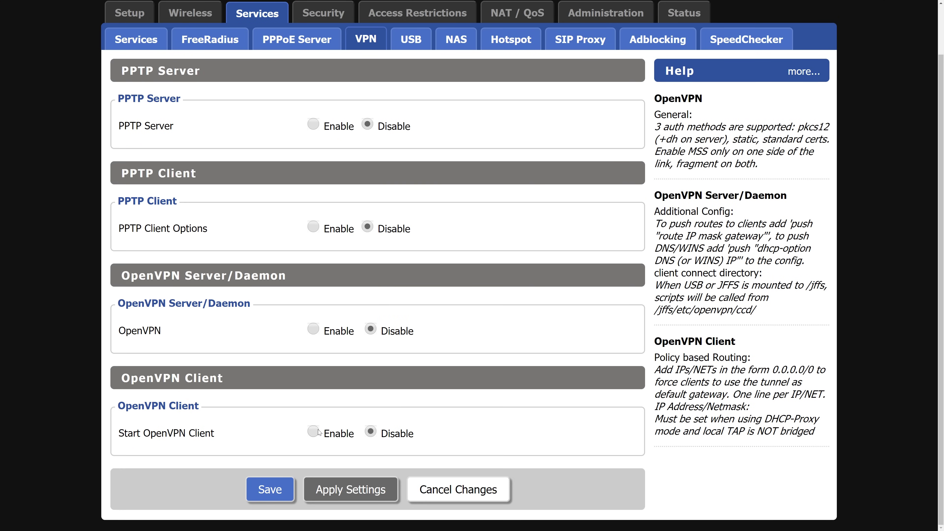
{"action": "left_click", "coordinate": [314, 432]}
- Load NordVPN's recommended-server page from the pasted URL
{"action": "scroll", "coordinate": [411, 380], "scroll_direction": "down", "scroll_amount": 4}
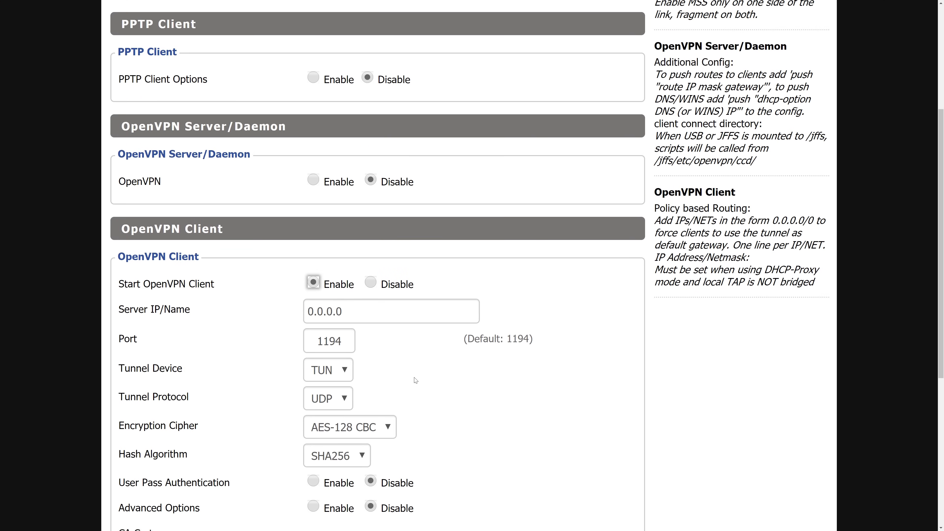
{"action": "scroll", "coordinate": [416, 380], "scroll_direction": "down", "scroll_amount": 3}
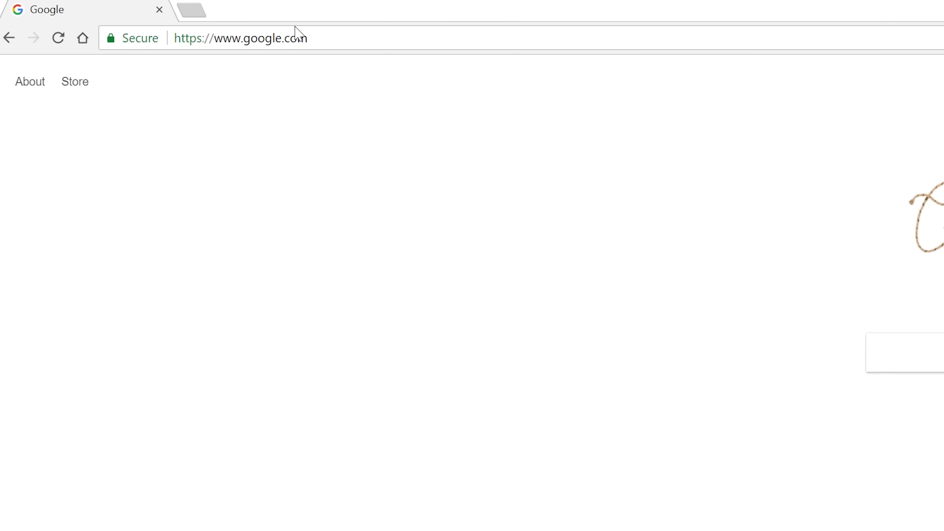
{"action": "left_click", "coordinate": [299, 38]}
{"action": "type", "text": "https://nordvpn.com/servers/#recommended"}
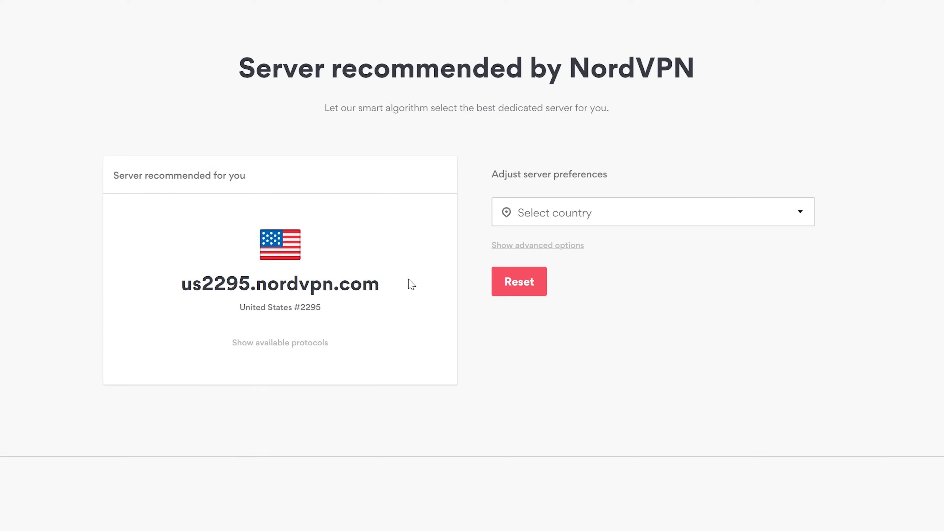
- Select and copy the hostname us2295.nordvpn.com from the recommended-server page
{"action": "left_click_drag", "start_coordinate": [383, 283], "coordinate": [178, 292]}
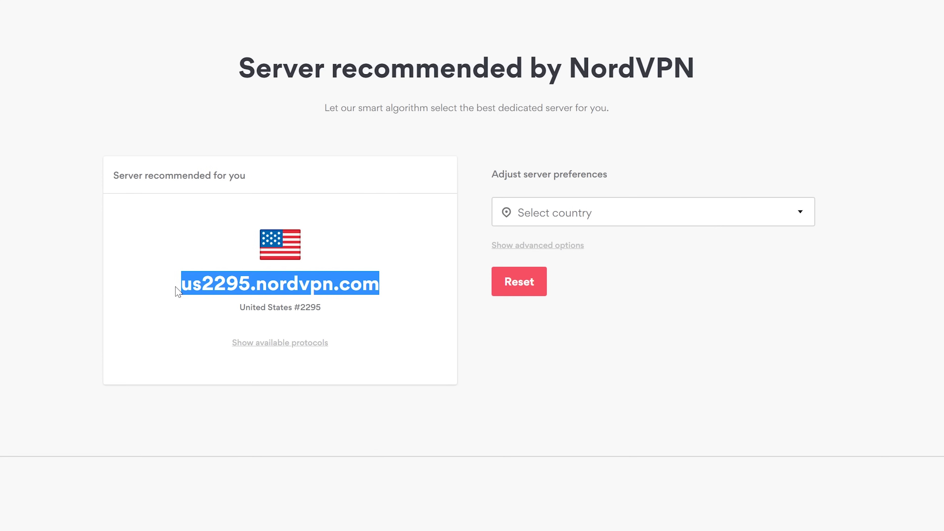
{"action": "right_click", "coordinate": [194, 283]}
{"action": "left_click", "coordinate": [228, 293]}
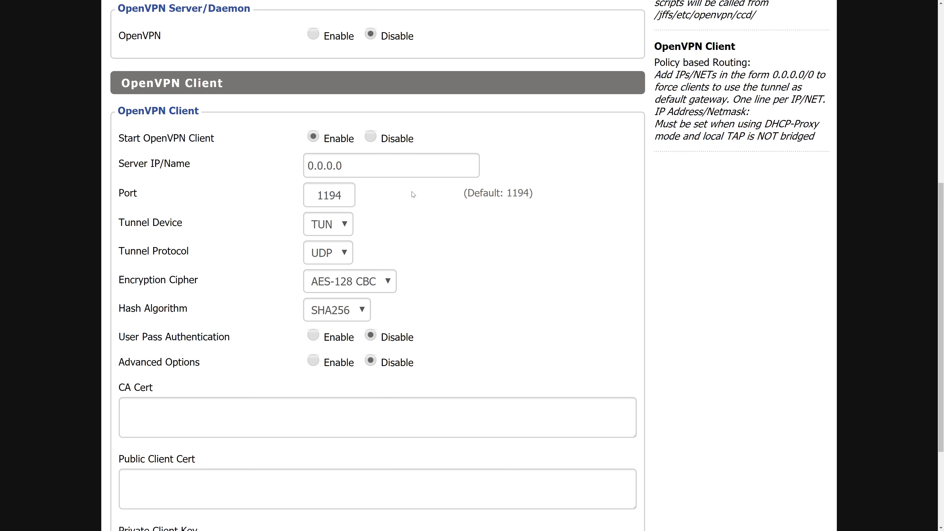
- Paste the NordVPN hostname into the Server IP/Name field
{"action": "key", "text": "Tab"}
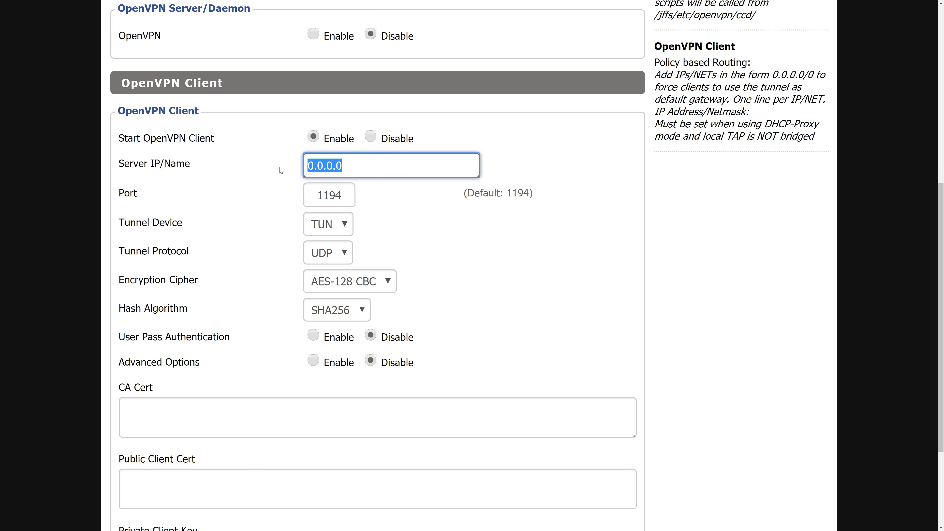
{"action": "key", "text": "ctrl+v"}
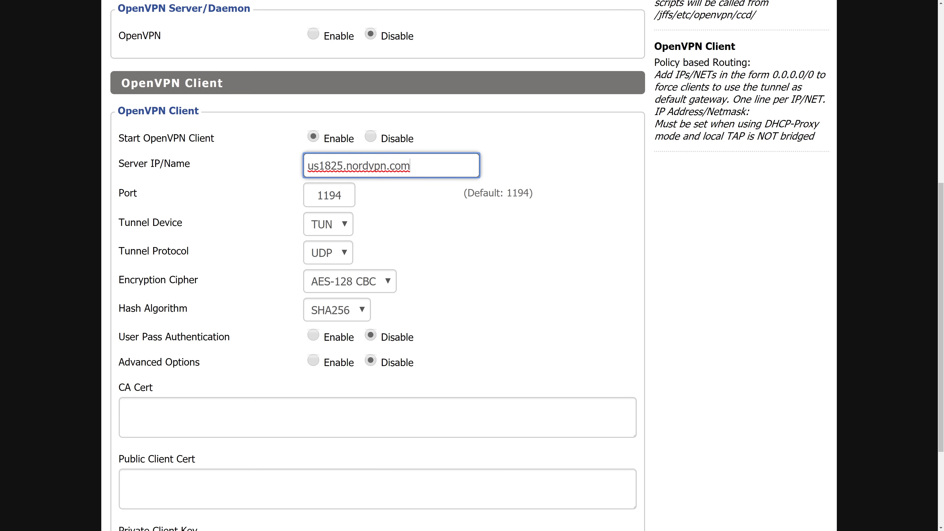
{"action": "key", "text": "Tab"}
{"action": "key", "text": "Tab"}
- Set Encryption Cipher AES-256 CBC, Hash SHA512, and enable User Pass Authentication
{"action": "left_click", "coordinate": [356, 278]}
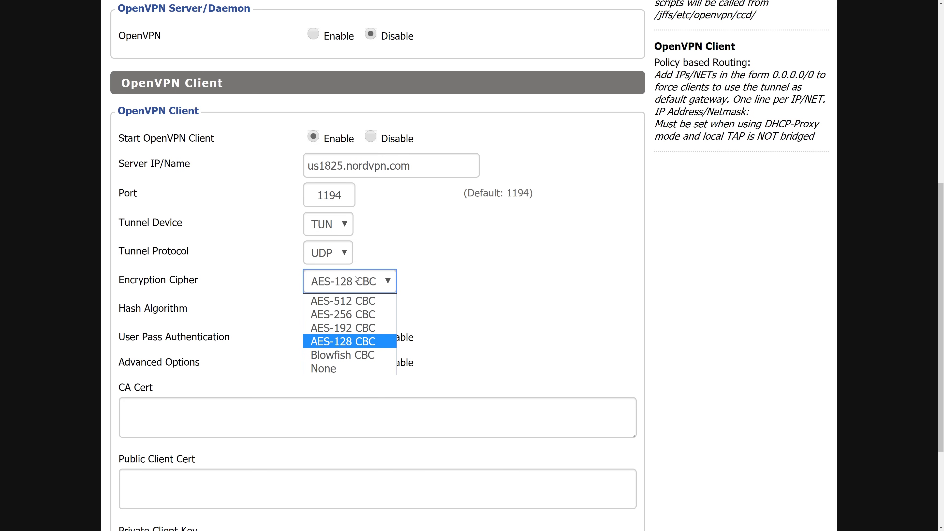
{"action": "left_click", "coordinate": [358, 316]}
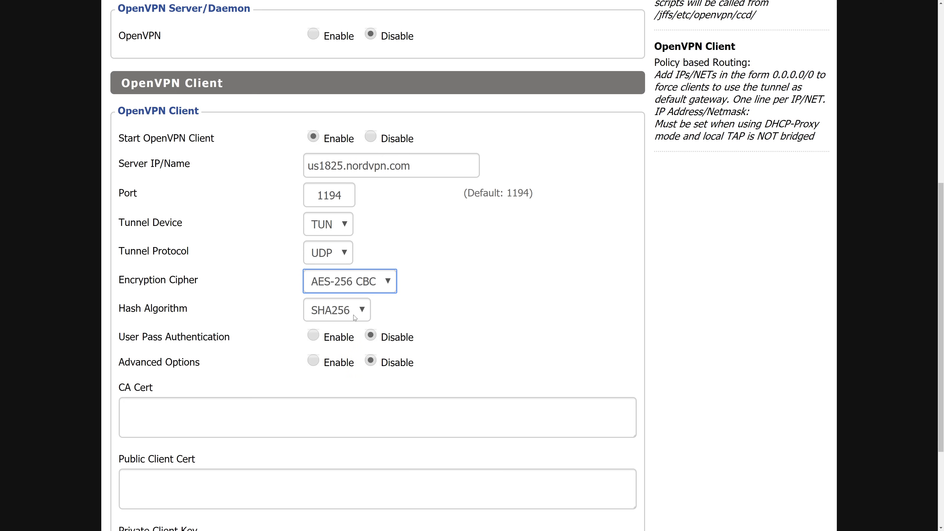
{"action": "left_click", "coordinate": [354, 312]}
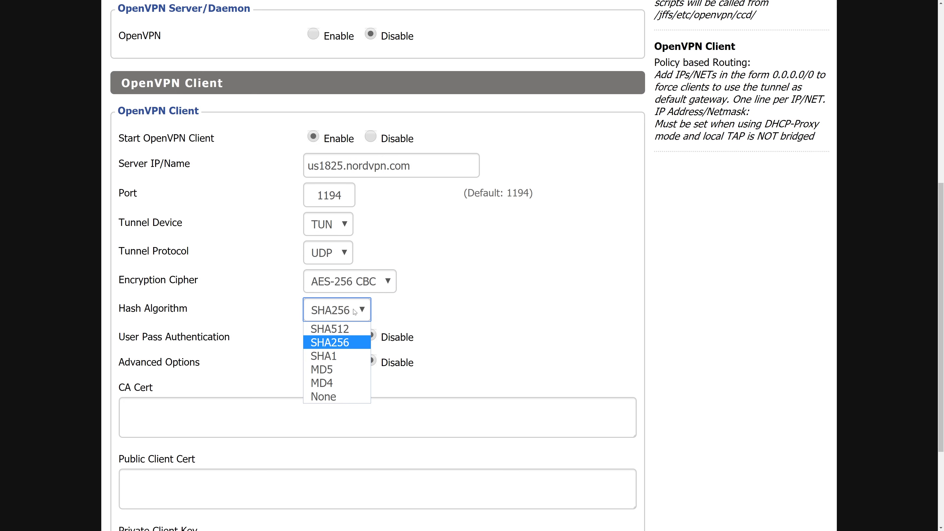
{"action": "left_click", "coordinate": [345, 330]}
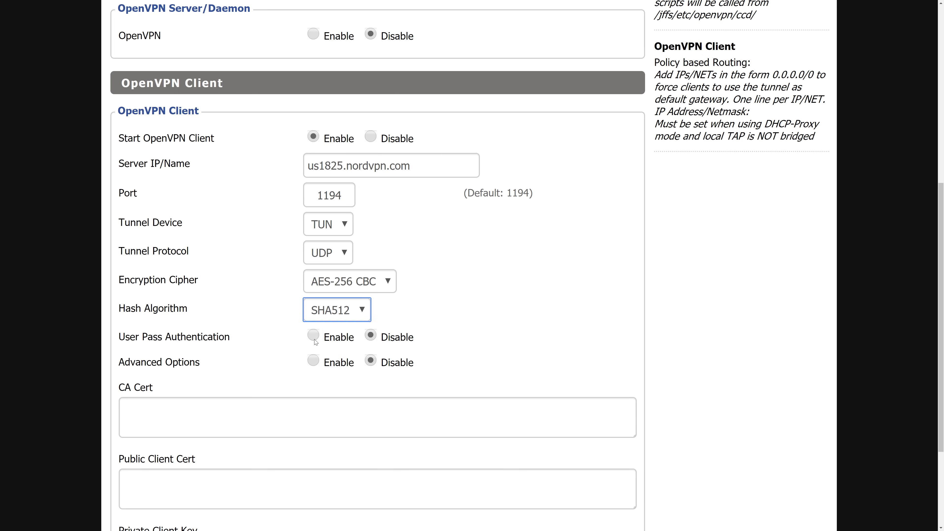
{"action": "left_click", "coordinate": [314, 335]}
{"action": "key", "text": "Tab"}
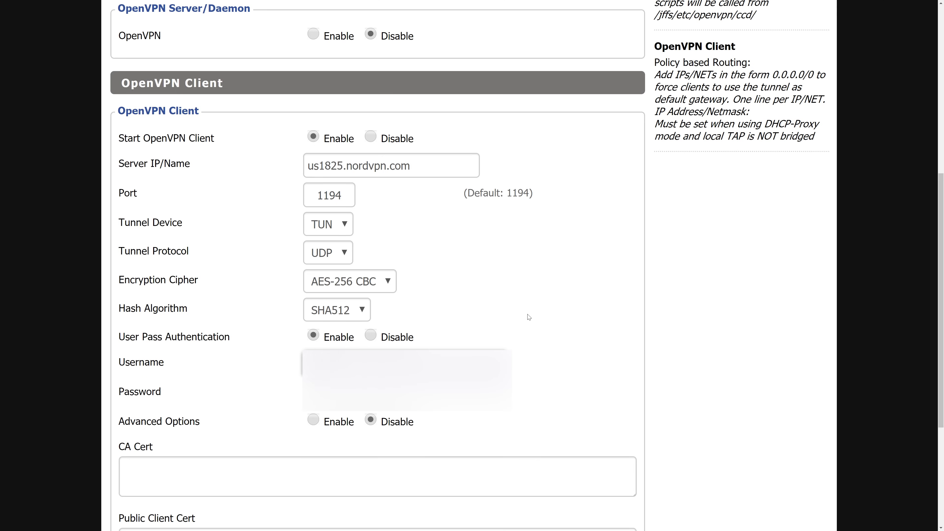
{"action": "key", "text": "Tab"}
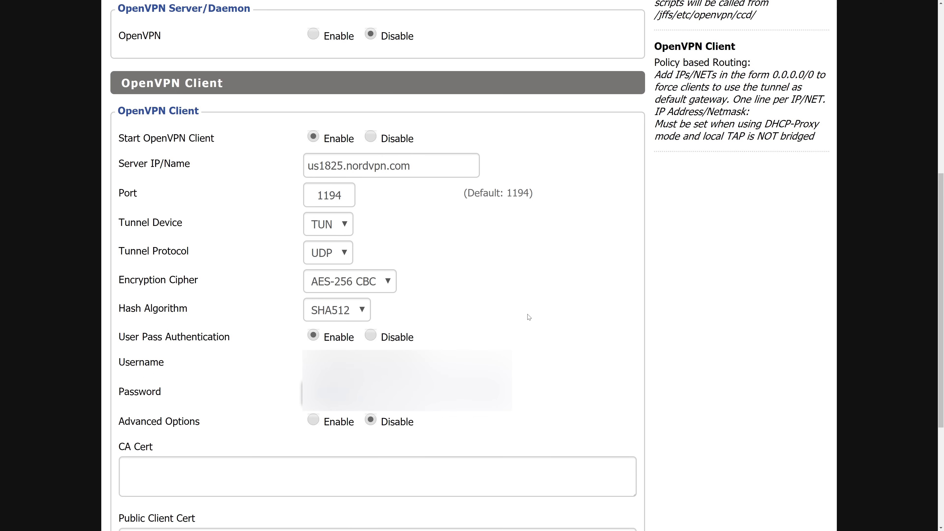
- Enable Advanced Options, set LZO Compression to Yes, and enable NAT
{"action": "left_click", "coordinate": [314, 420]}
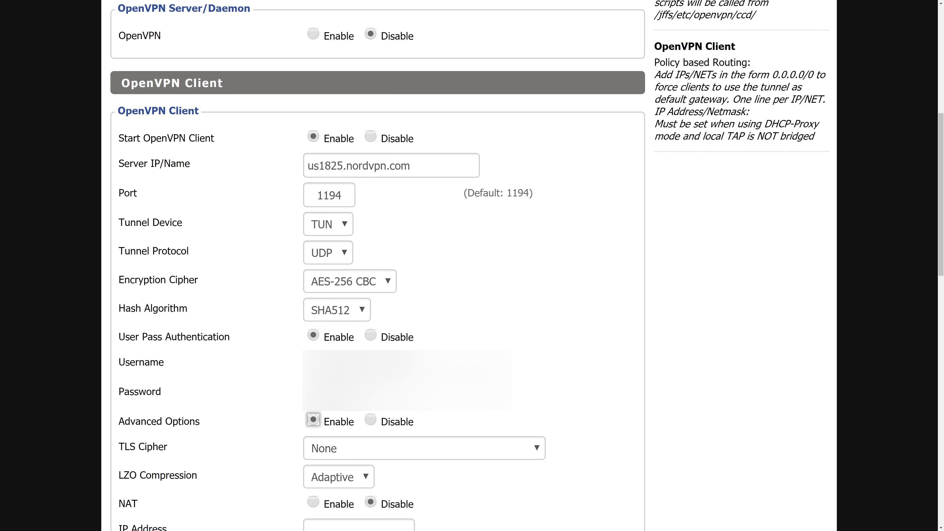
{"action": "scroll", "coordinate": [331, 266], "scroll_direction": "down", "scroll_amount": 5}
{"action": "key", "text": "Tab"}
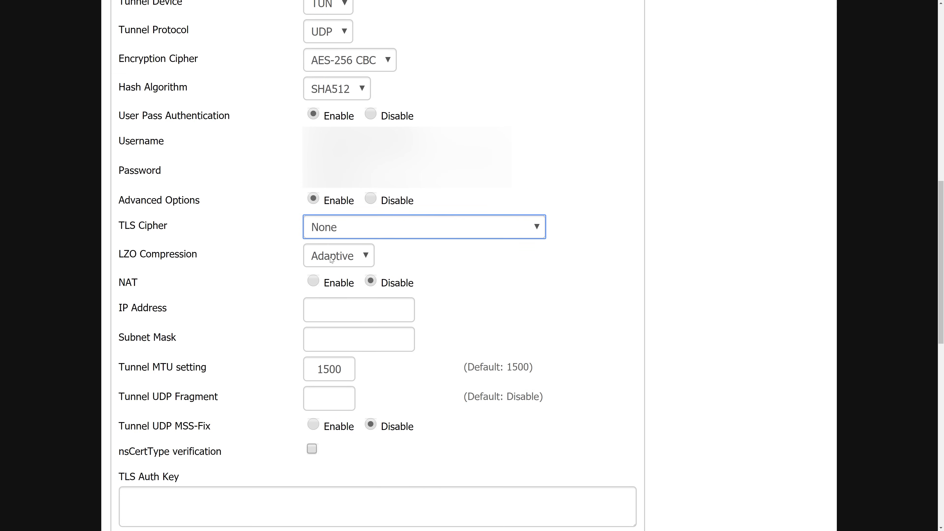
{"action": "left_click", "coordinate": [332, 259]}
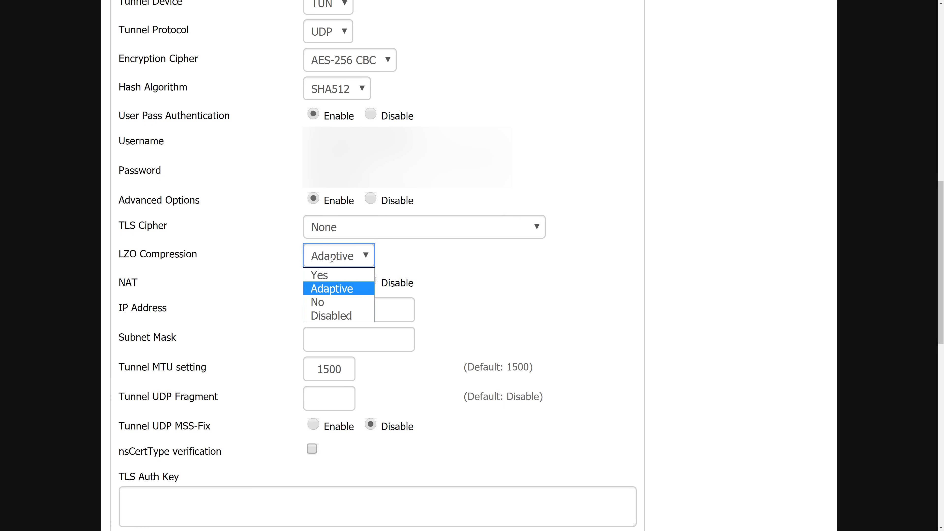
{"action": "left_click", "coordinate": [326, 275]}
{"action": "left_click", "coordinate": [313, 282]}
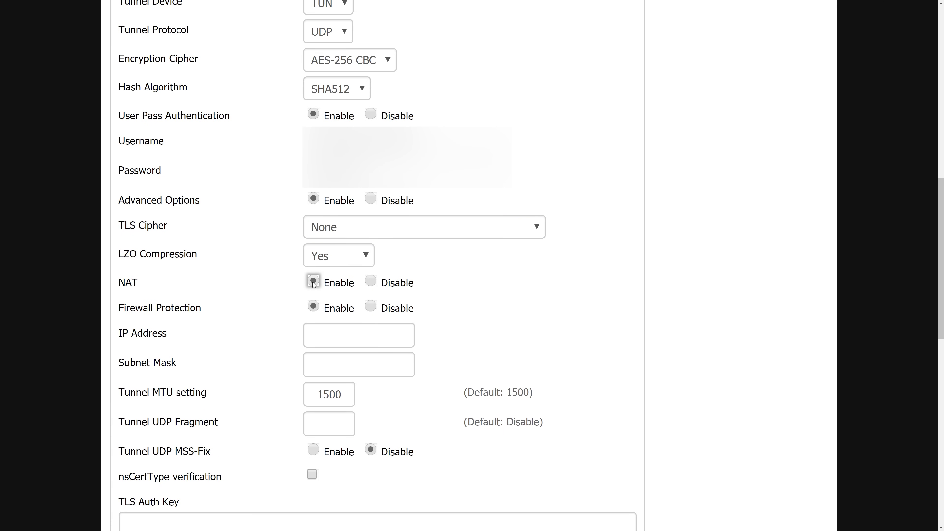
- Paste the NordVPN directives into Additional Config and enlarge the box to show them
{"action": "scroll", "coordinate": [313, 283], "scroll_direction": "down", "scroll_amount": 5}
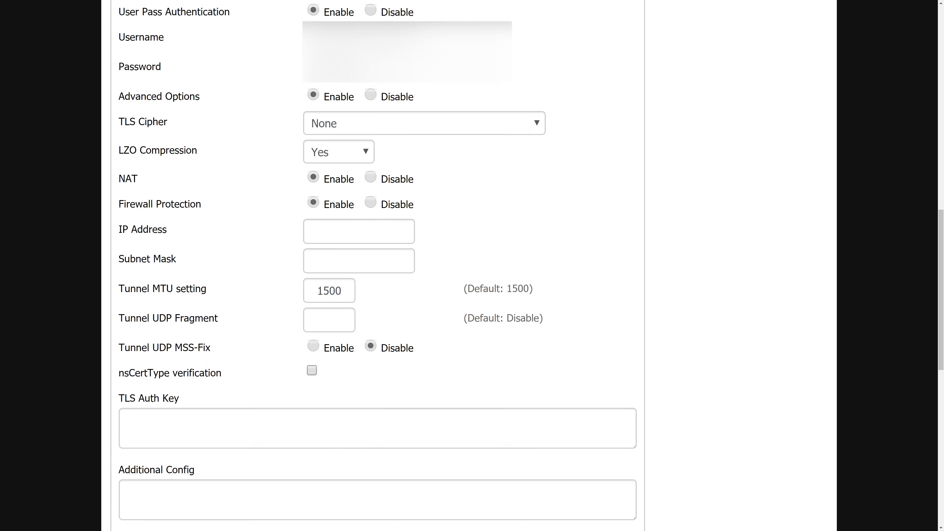
{"action": "left_click", "coordinate": [137, 374]}
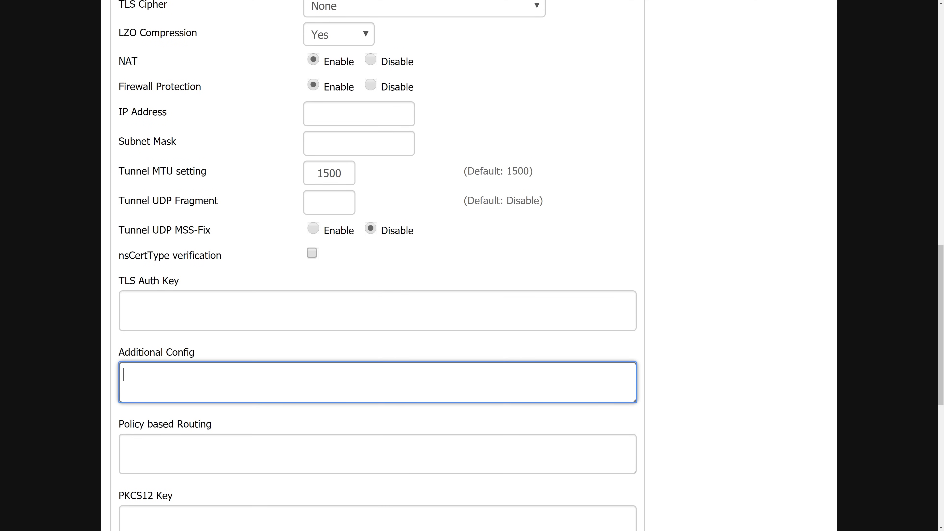
{"action": "right_click", "coordinate": [137, 374]}
{"action": "left_click", "coordinate": [159, 422]}
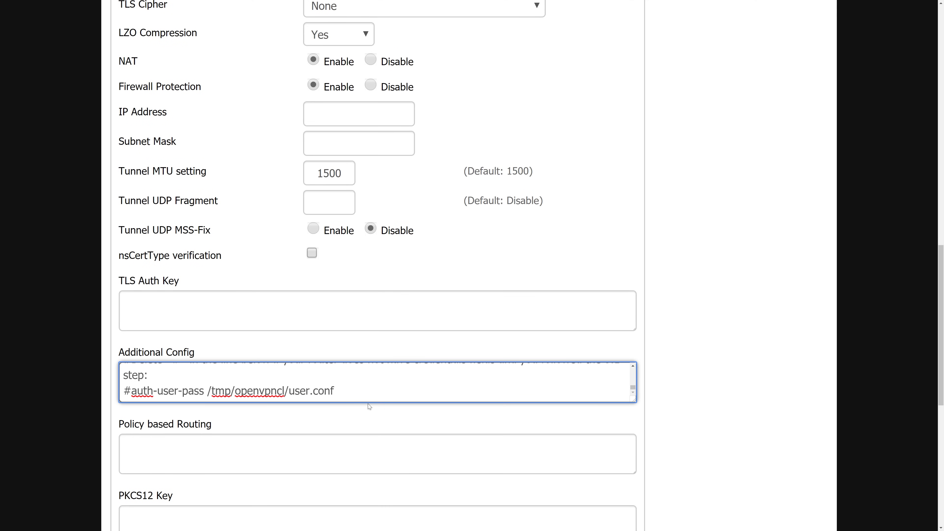
{"action": "left_click_drag", "start_coordinate": [634, 397], "coordinate": [629, 530]}
{"action": "scroll", "coordinate": [686, 392], "scroll_direction": "down", "scroll_amount": 3}
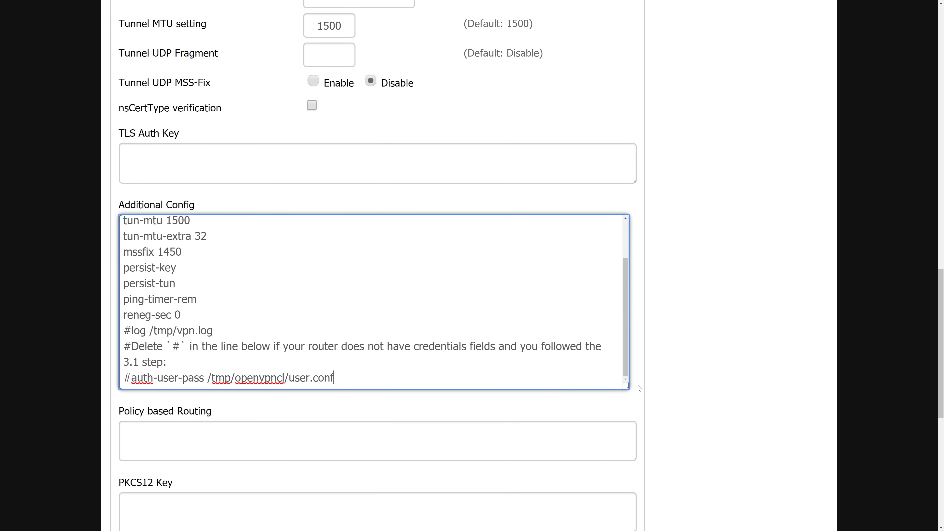
{"action": "left_click_drag", "start_coordinate": [624, 389], "coordinate": [627, 470]}
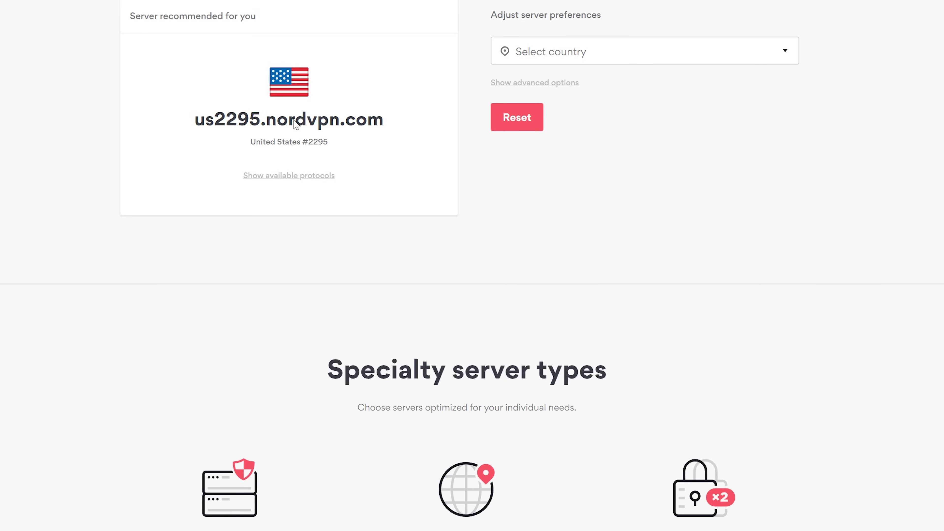
- Expand us2295.nordvpn.com's protocol list showing the OpenVPN UDP and TCP config downloads
{"action": "left_click", "coordinate": [291, 176]}
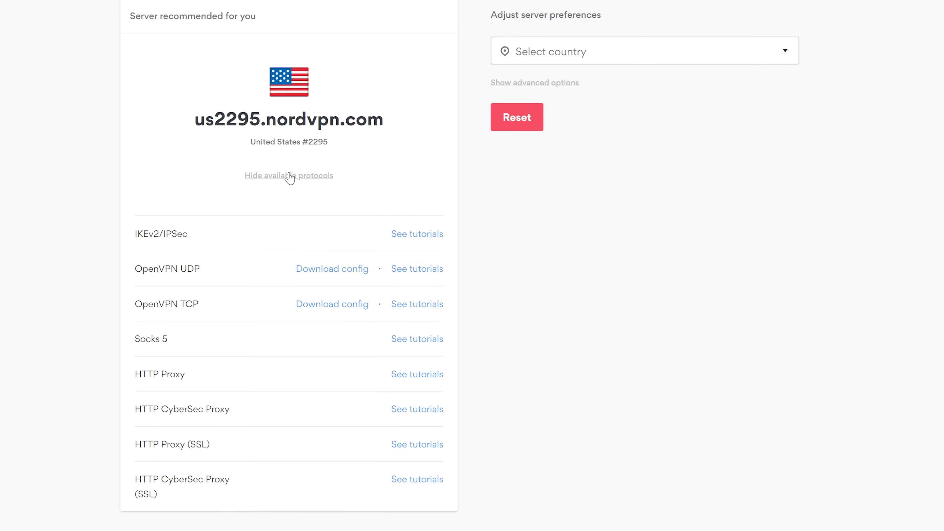
{"action": "scroll", "coordinate": [289, 168], "scroll_direction": "down", "scroll_amount": 3}
{"action": "scroll", "coordinate": [286, 160], "scroll_direction": "up", "scroll_amount": 3}
- Copy the <ca>…</ca> certificate block from us1825.nordvpn.com.udp.ovpn in Notepad
{"action": "left_click_drag", "start_coordinate": [120, 298], "coordinate": [377, 303]}
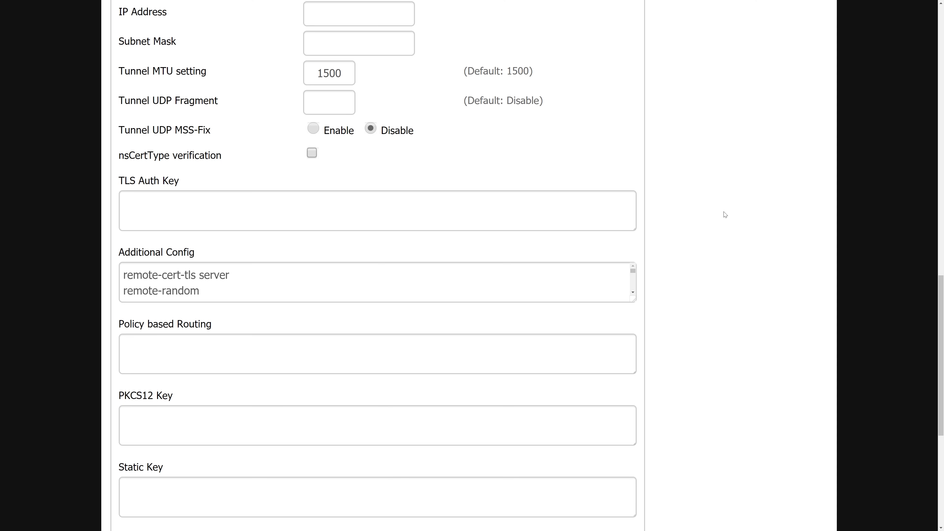
{"action": "key", "text": "alt+Tab"}
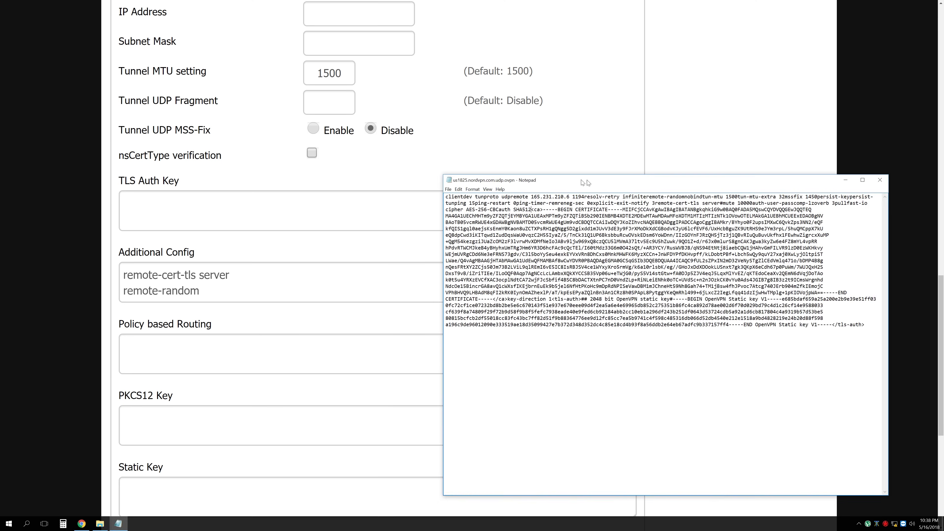
{"action": "left_click_drag", "start_coordinate": [588, 176], "coordinate": [519, 179]}
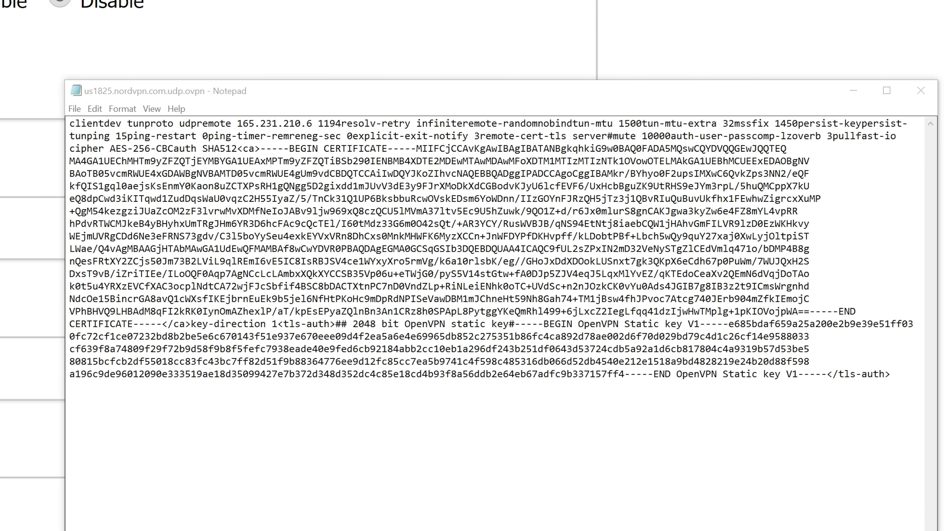
{"action": "left_click_drag", "start_coordinate": [191, 324], "coordinate": [238, 149]}
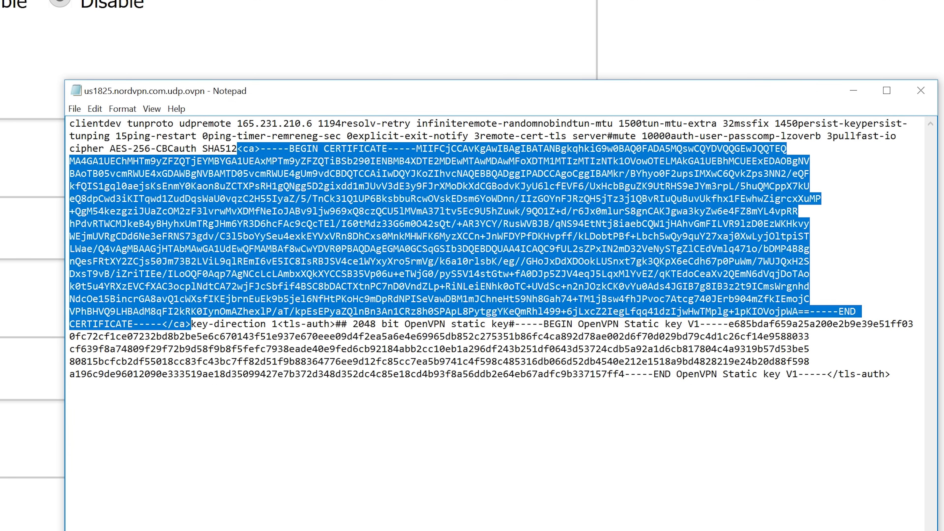
{"action": "right_click", "coordinate": [260, 153]}
{"action": "left_click", "coordinate": [308, 194]}
- Paste the certificate into the CA Cert field and enlarge the box to show it
{"action": "left_click_drag", "start_coordinate": [394, 95], "coordinate": [943, 88]}
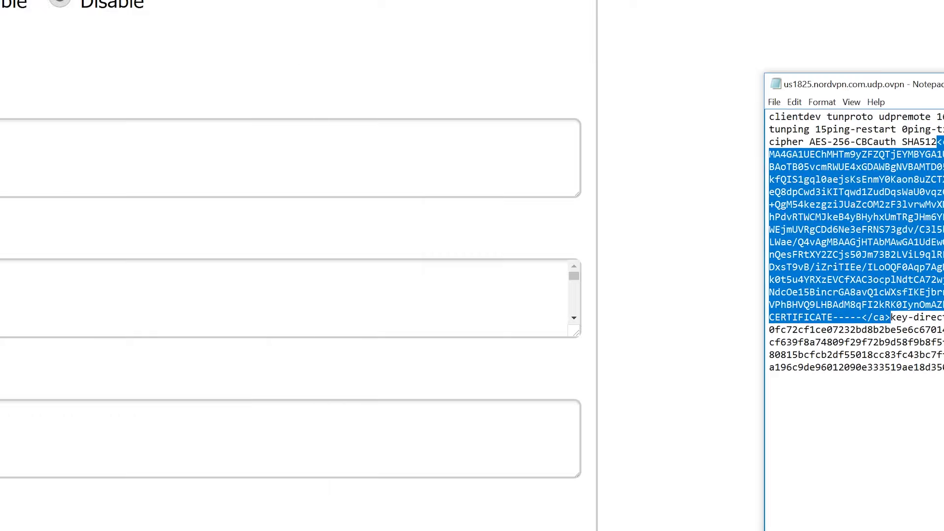
{"action": "scroll", "coordinate": [175, 388], "scroll_direction": "down", "scroll_amount": 1}
{"action": "right_click", "coordinate": [155, 410]}
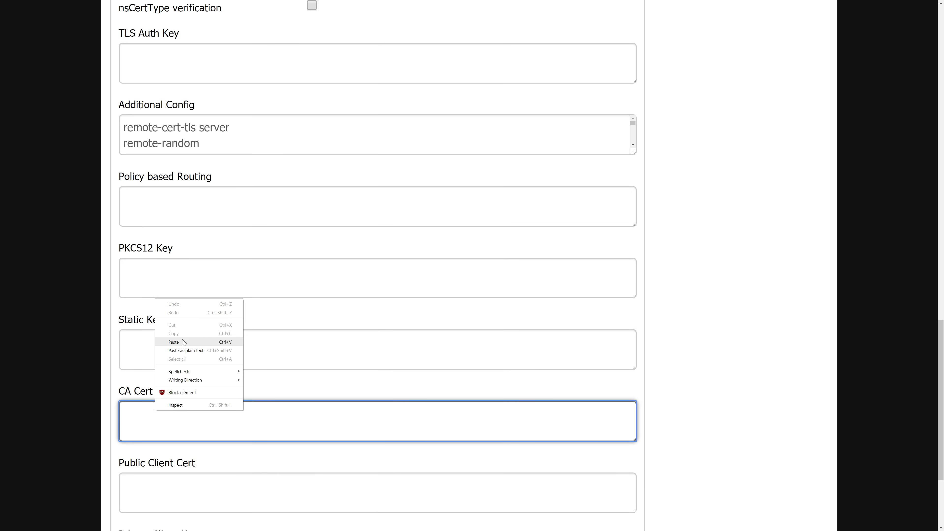
{"action": "left_click", "coordinate": [174, 341]}
{"action": "scroll", "coordinate": [737, 389], "scroll_direction": "down", "scroll_amount": 3}
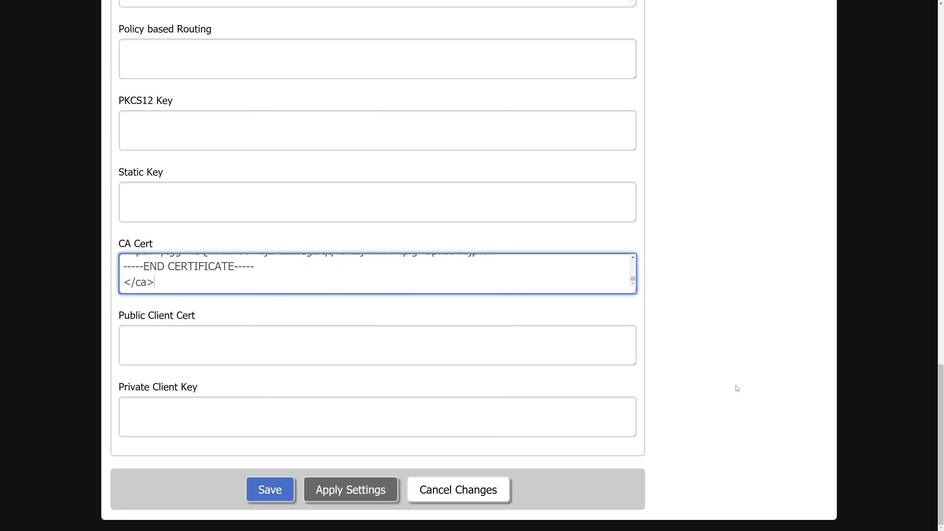
{"action": "left_click_drag", "start_coordinate": [635, 292], "coordinate": [638, 530]}
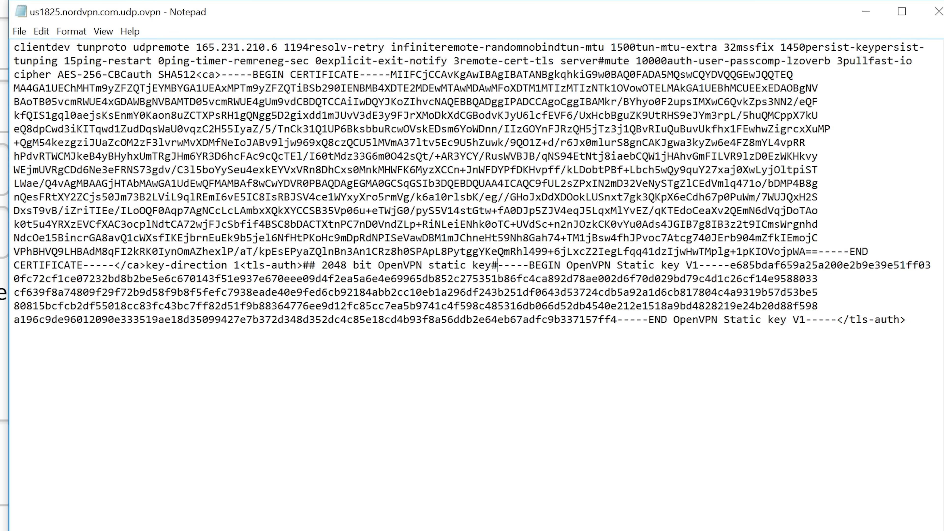
- Paste the OpenVPN Static key V1 block from the .ovpn file into TLS Auth Key and save
{"action": "left_click_drag", "start_coordinate": [499, 265], "coordinate": [837, 319]}
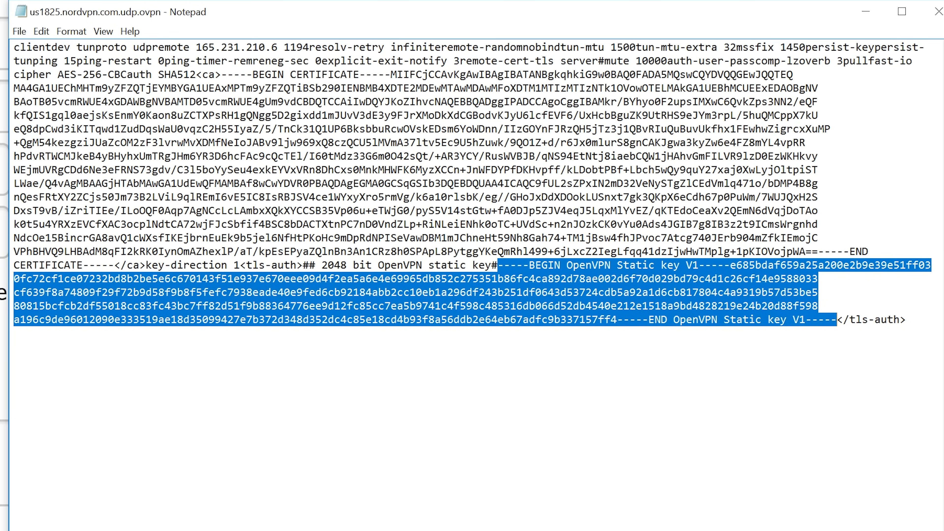
{"action": "right_click", "coordinate": [611, 263]}
{"action": "left_click", "coordinate": [635, 310]}
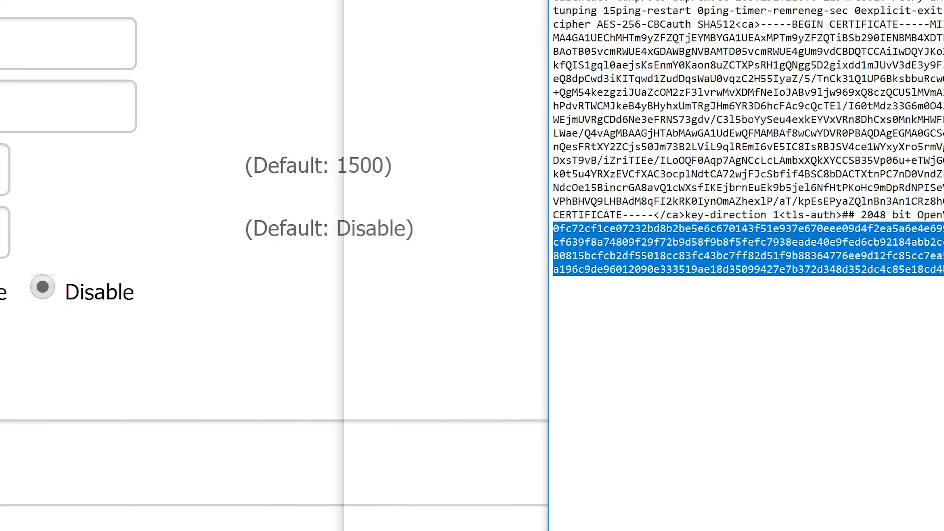
{"action": "left_click", "coordinate": [93, 313]}
{"action": "right_click", "coordinate": [93, 313]}
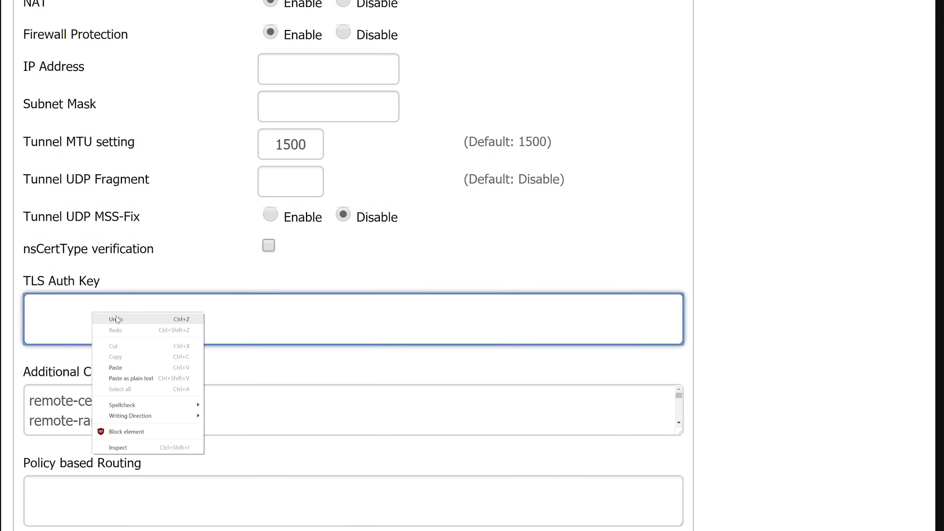
{"action": "left_click", "coordinate": [119, 367]}
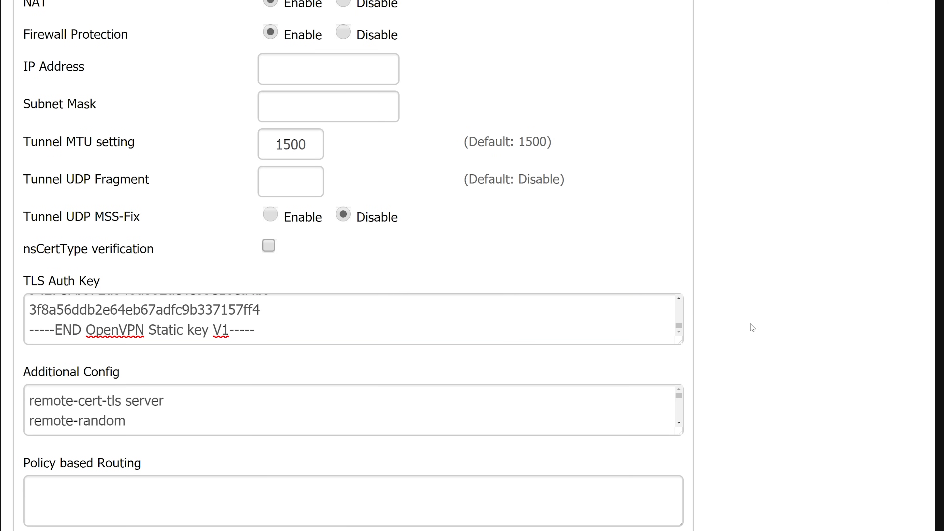
{"action": "scroll", "coordinate": [752, 329], "scroll_direction": "down", "scroll_amount": 15}
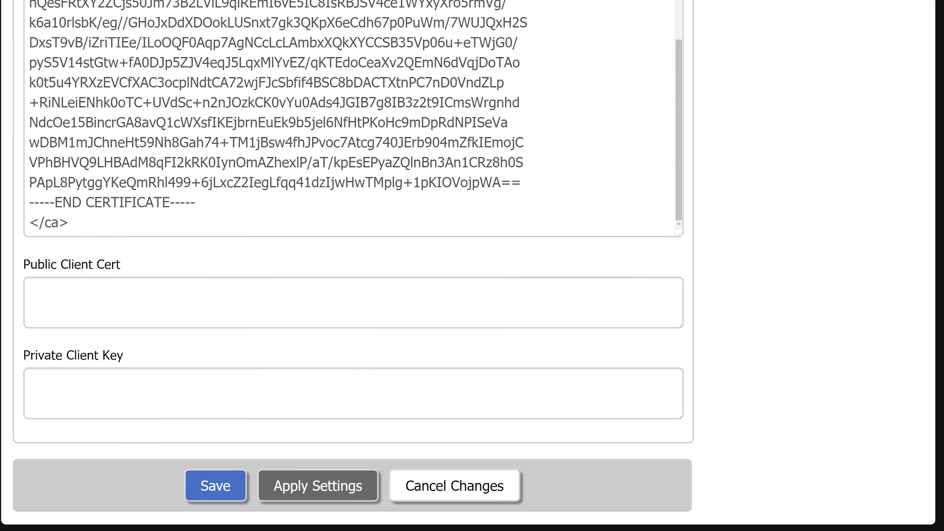
{"action": "left_click", "coordinate": [210, 487]}
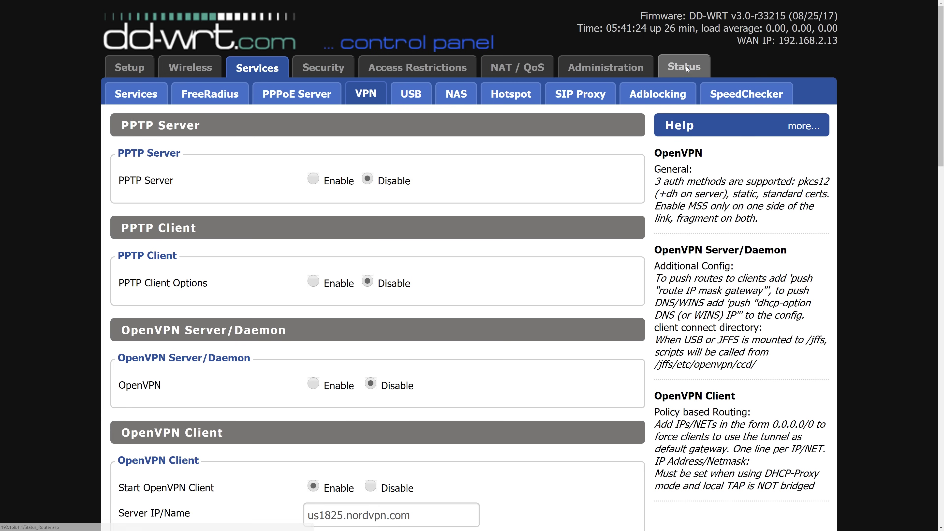
- Verify the OpenVPN client is CONNECTED SUCCESS (10.8.8.46) and the IP check shows 165.231.210.6
{"action": "left_click", "coordinate": [686, 67]}
{"action": "left_click", "coordinate": [349, 95]}
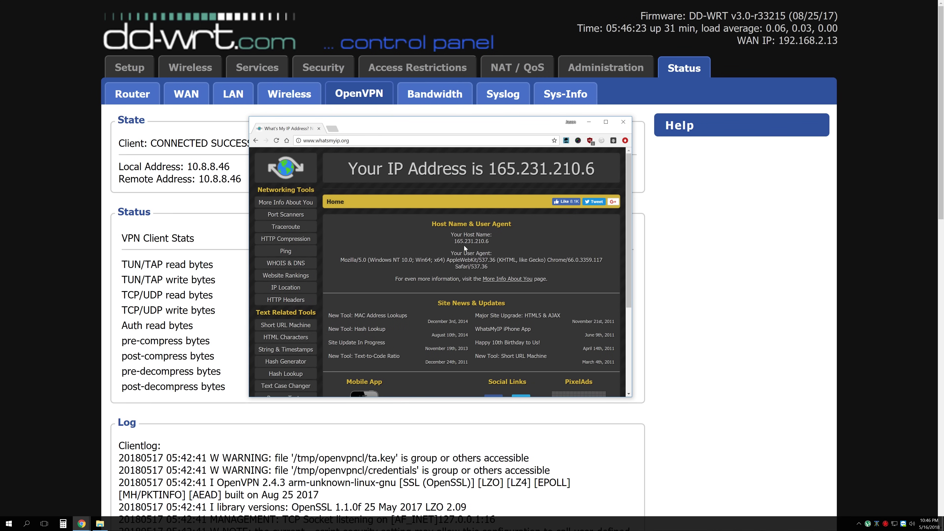
{"action": "left_click_drag", "start_coordinate": [452, 244], "coordinate": [519, 247]}
{"action": "left_click", "coordinate": [311, 153]}
{"action": "key", "text": "alt+Tab"}
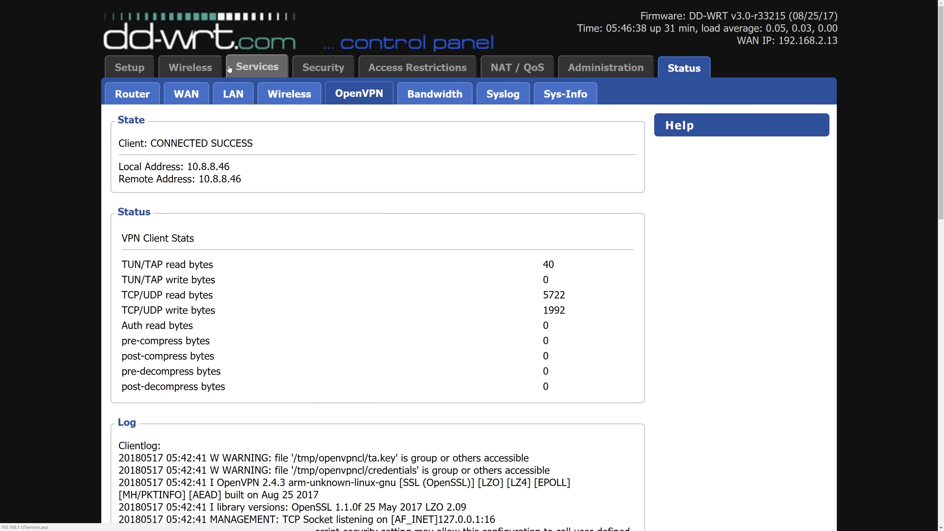
- Set Start OpenVPN Client to Disable on the VPN services page
{"action": "left_click", "coordinate": [249, 67]}
{"action": "left_click", "coordinate": [373, 95]}
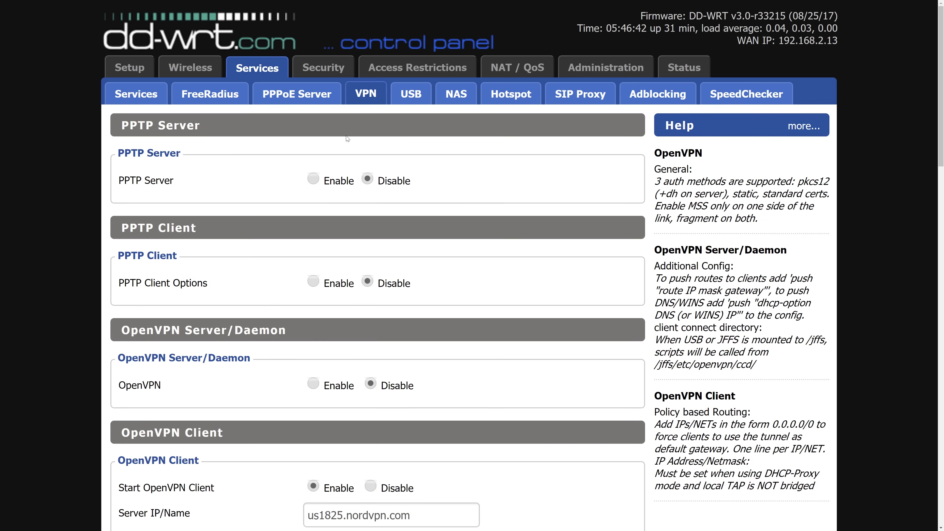
{"action": "left_click", "coordinate": [371, 486]}
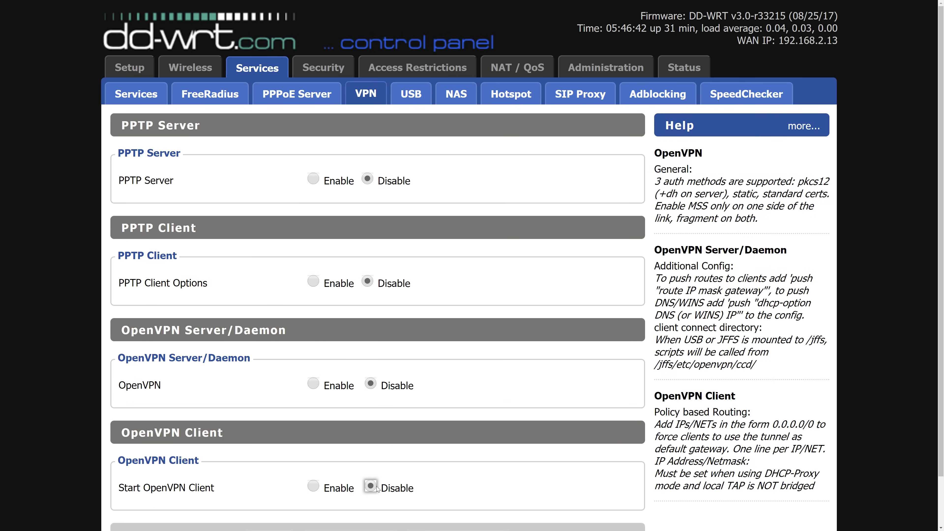
{"action": "scroll", "coordinate": [370, 483], "scroll_direction": "down", "scroll_amount": 2}
{"action": "scroll", "coordinate": [264, 489], "scroll_direction": "up", "scroll_amount": 2}
- Reload whatsmyip.org to see the public IP is no longer 165.231.210.6
{"action": "key", "text": "alt+Tab"}
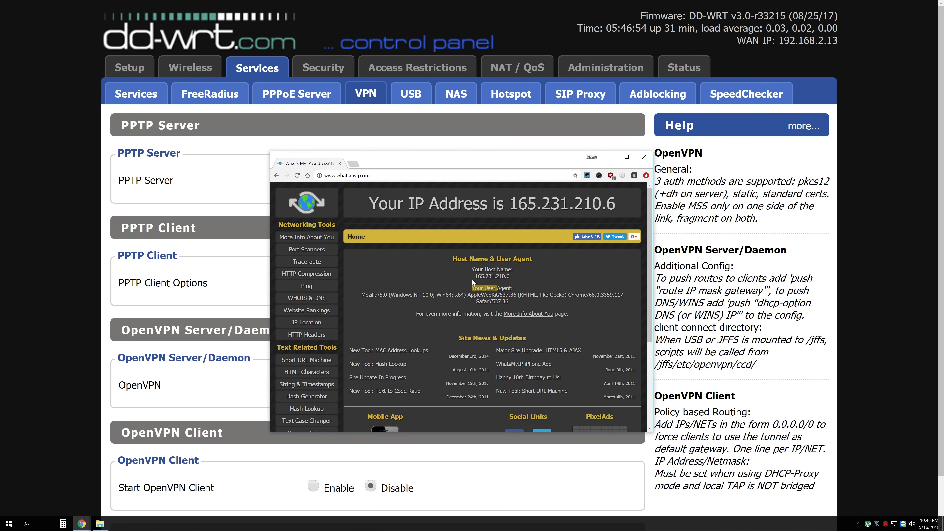
{"action": "left_click", "coordinate": [474, 281]}
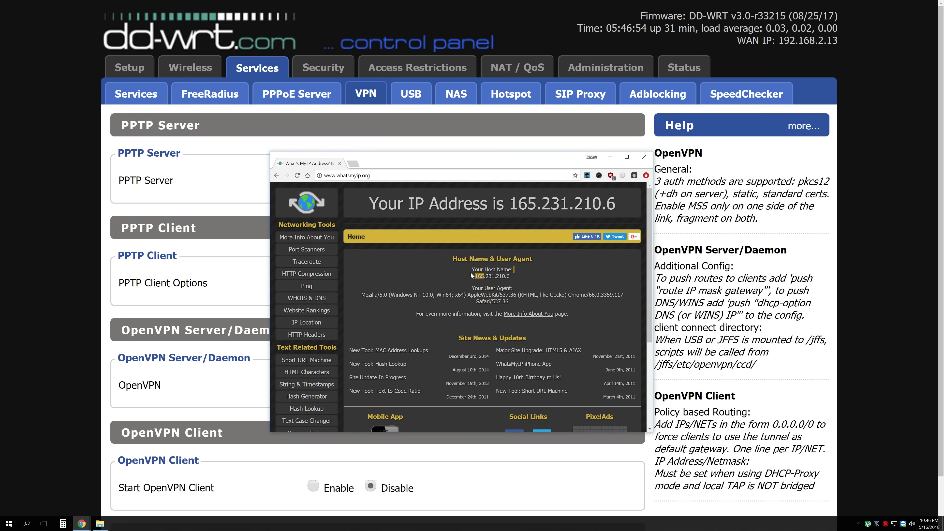
{"action": "left_click", "coordinate": [297, 175]}
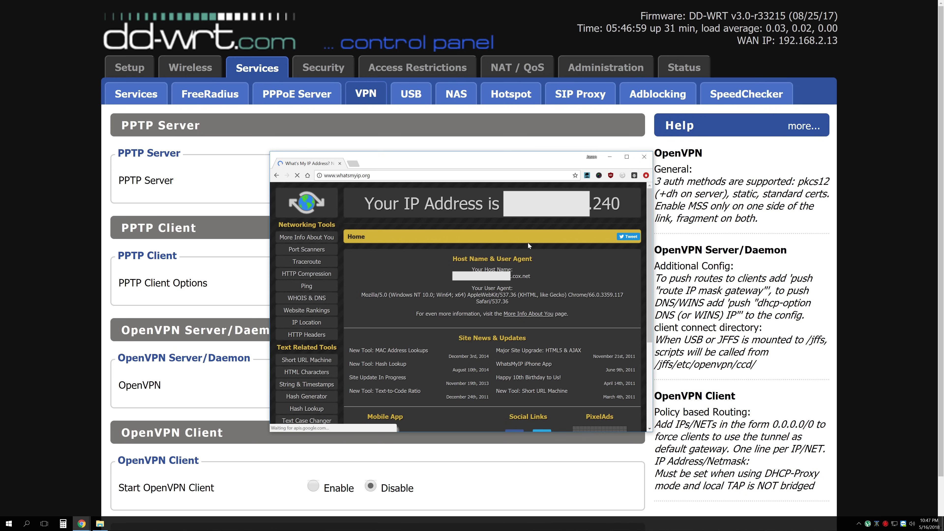